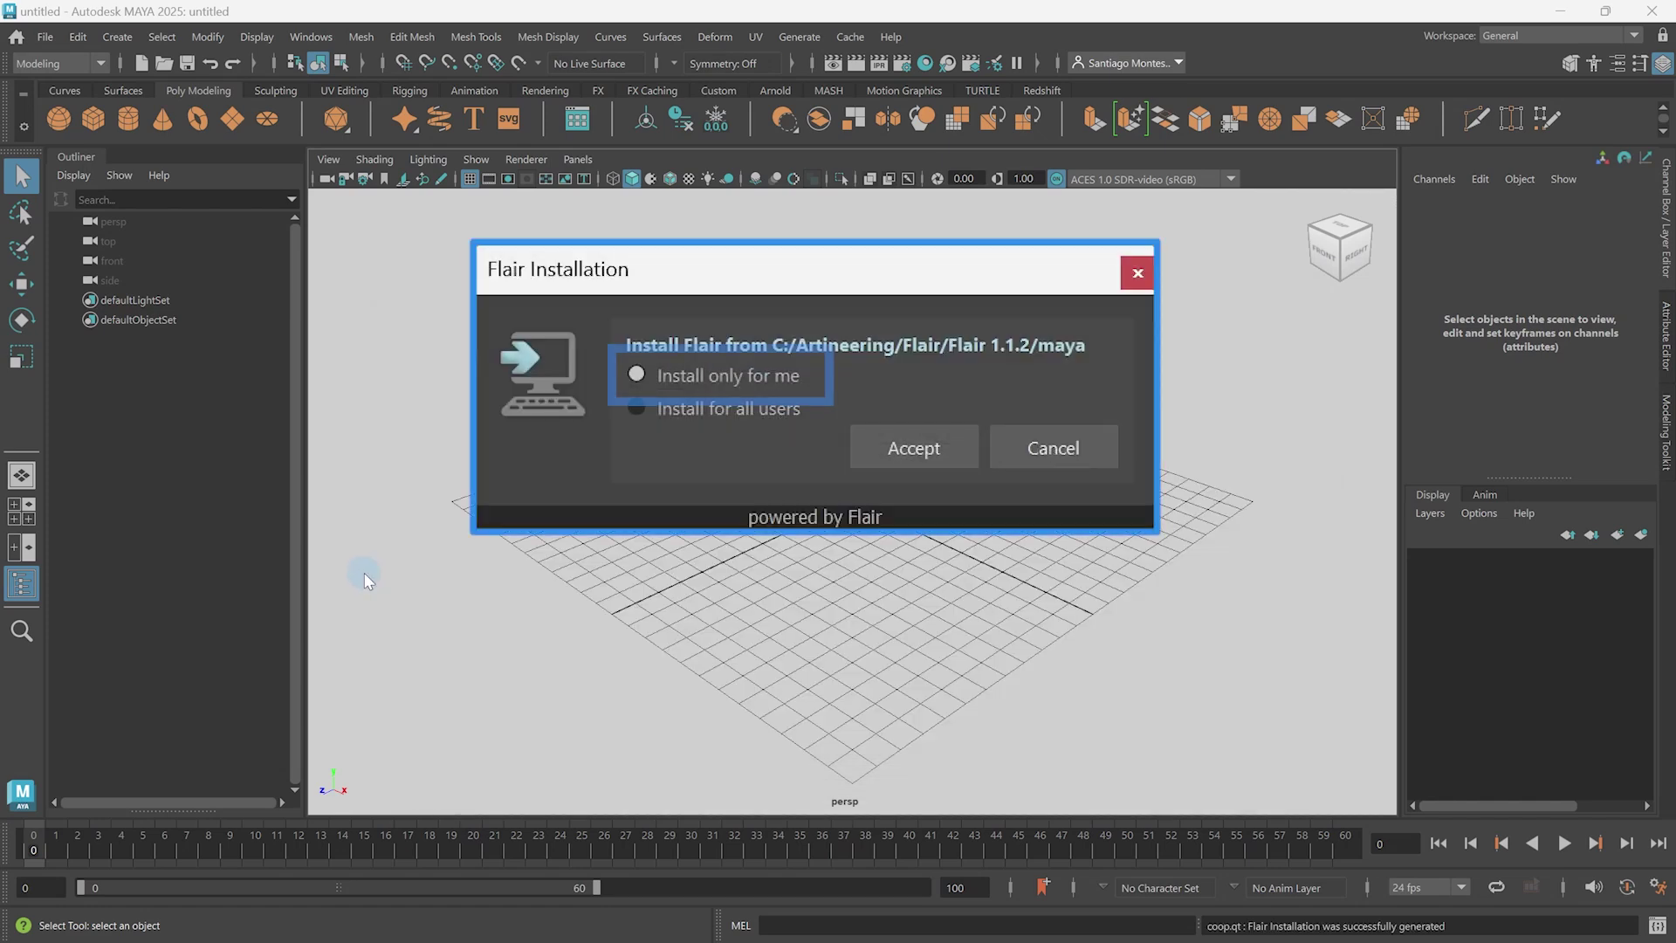
Step: Confirm the Flair installation, activate it with the license key, and frame the test sphere
{"action": "key", "text": "Return"}
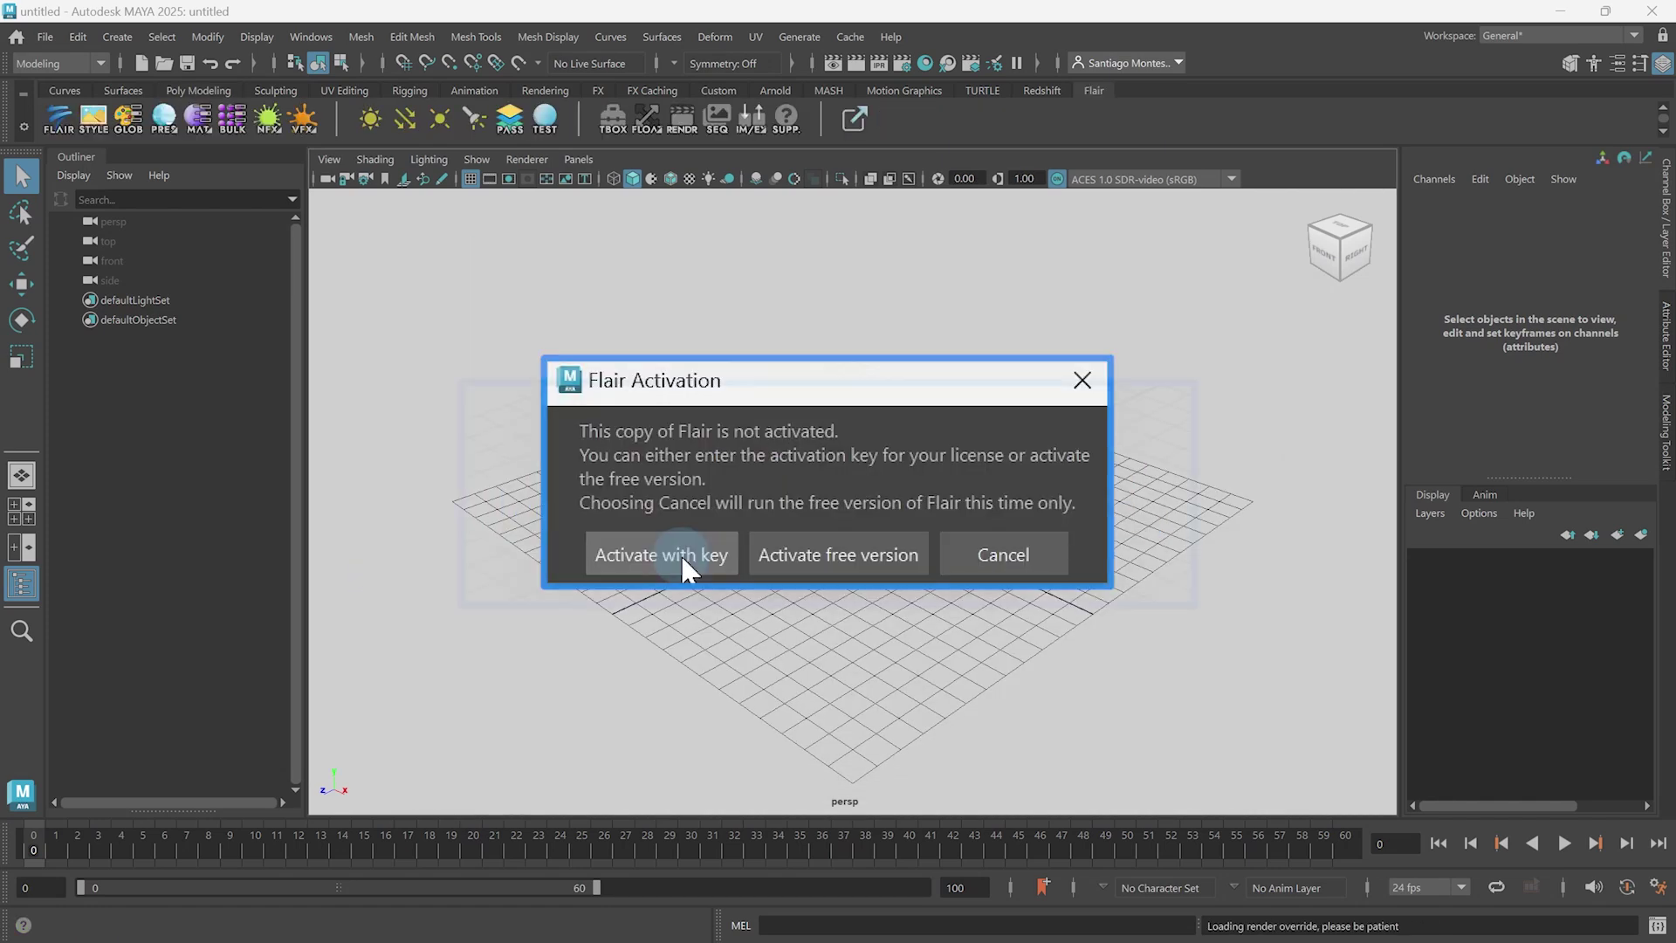
{"action": "left_click", "coordinate": [683, 560]}
{"action": "left_click", "coordinate": [936, 561]}
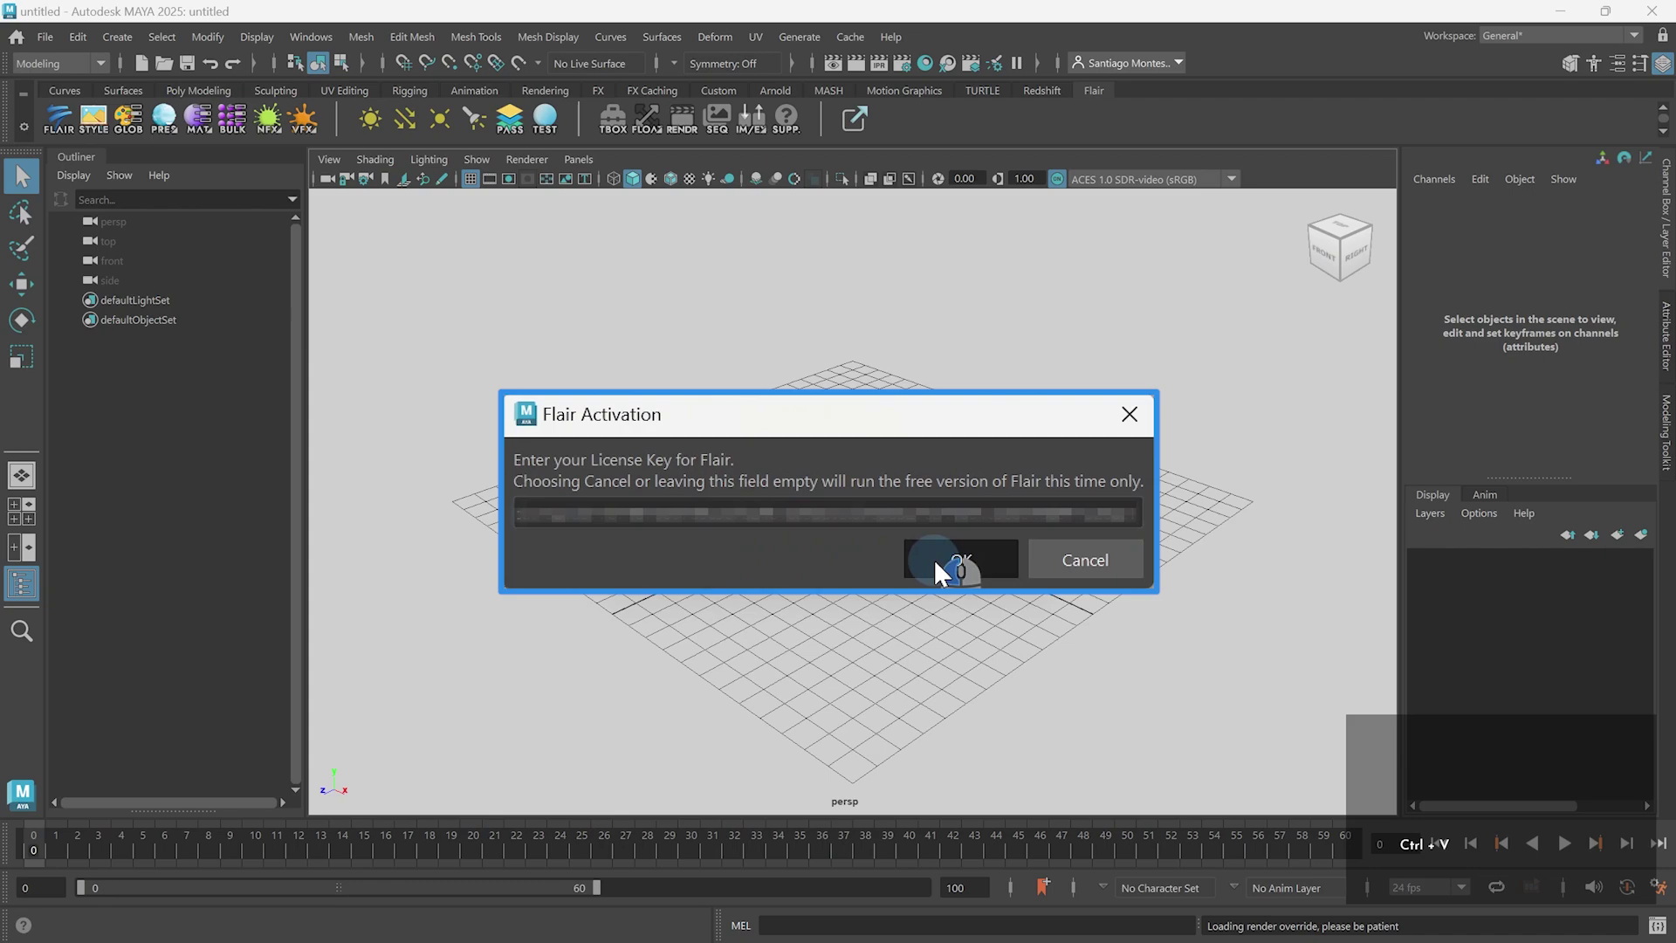
{"action": "key", "text": "f"}
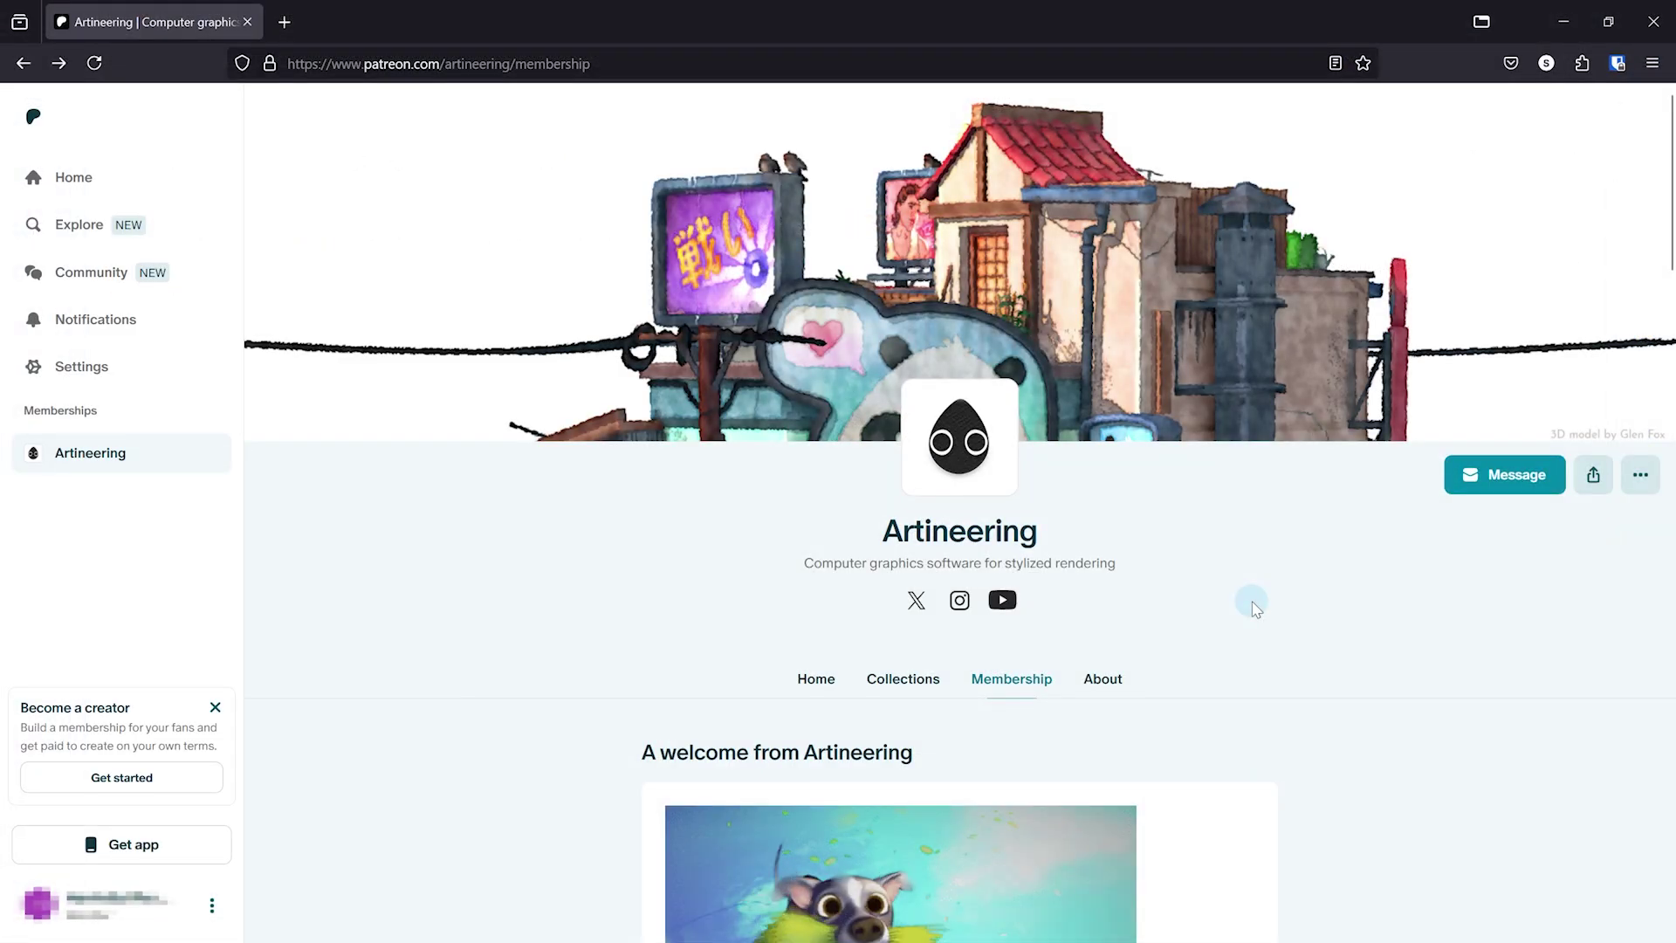
Step: Unlock the community downloads page with its password, then start the free Flair 1.1.2 download from pricing
{"action": "scroll", "coordinate": [958, 685], "scroll_direction": "down", "scroll_amount": 5}
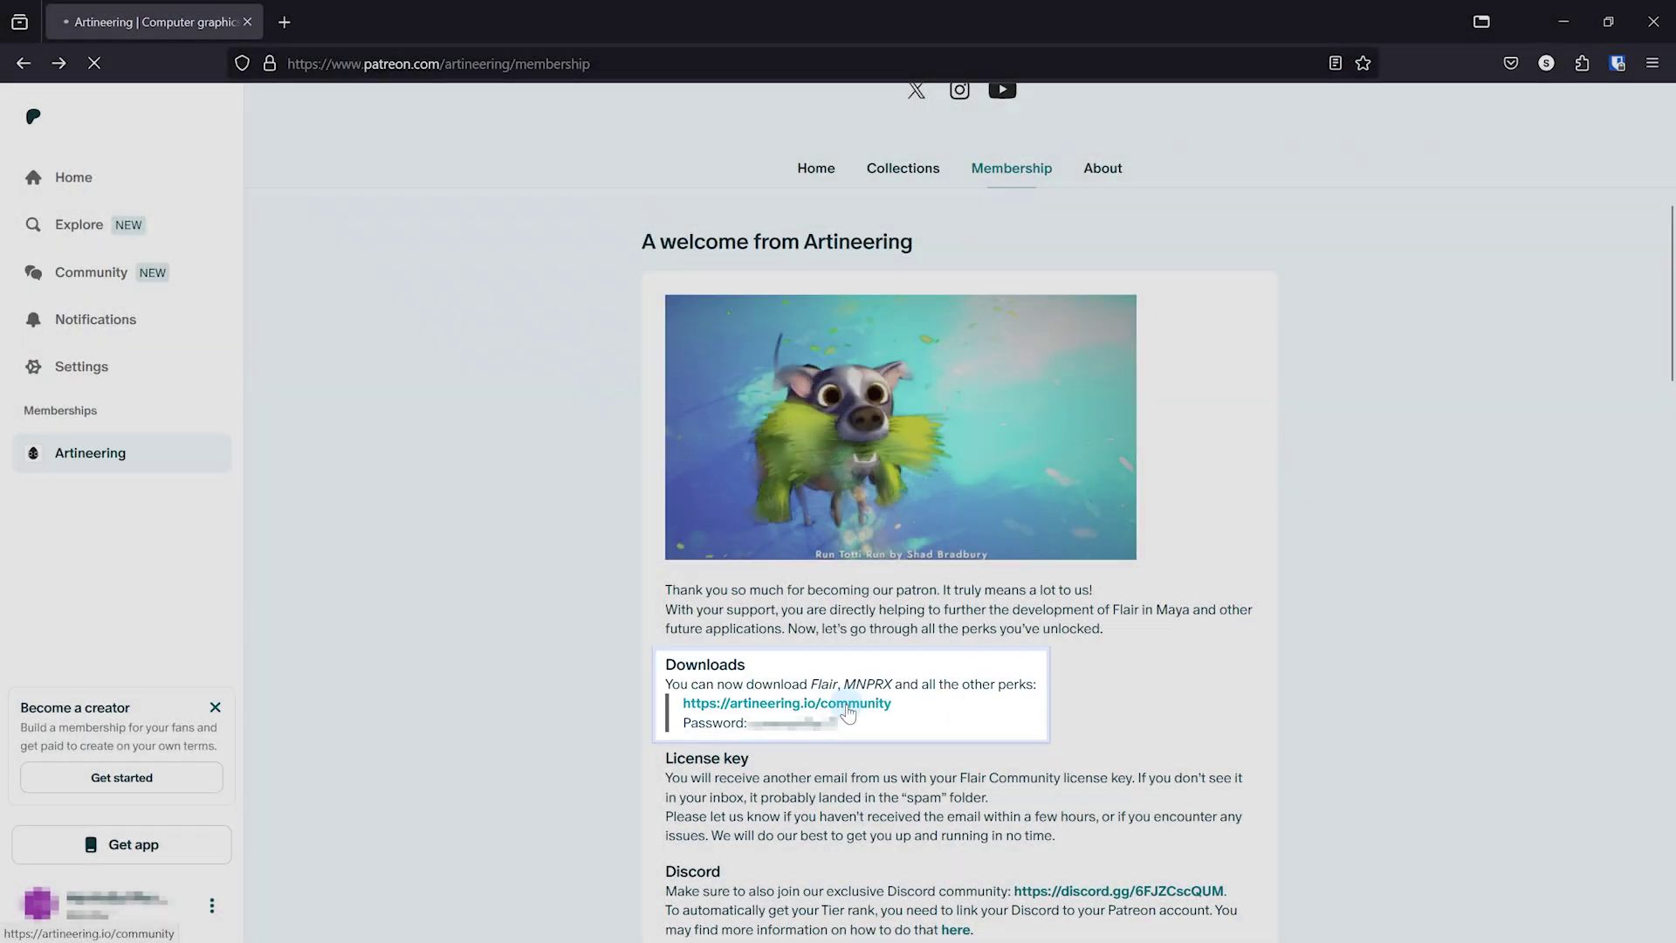
{"action": "left_click", "coordinate": [785, 704]}
{"action": "left_click", "coordinate": [852, 733]}
{"action": "key", "text": "ctrl+v"}
{"action": "left_click", "coordinate": [861, 775]}
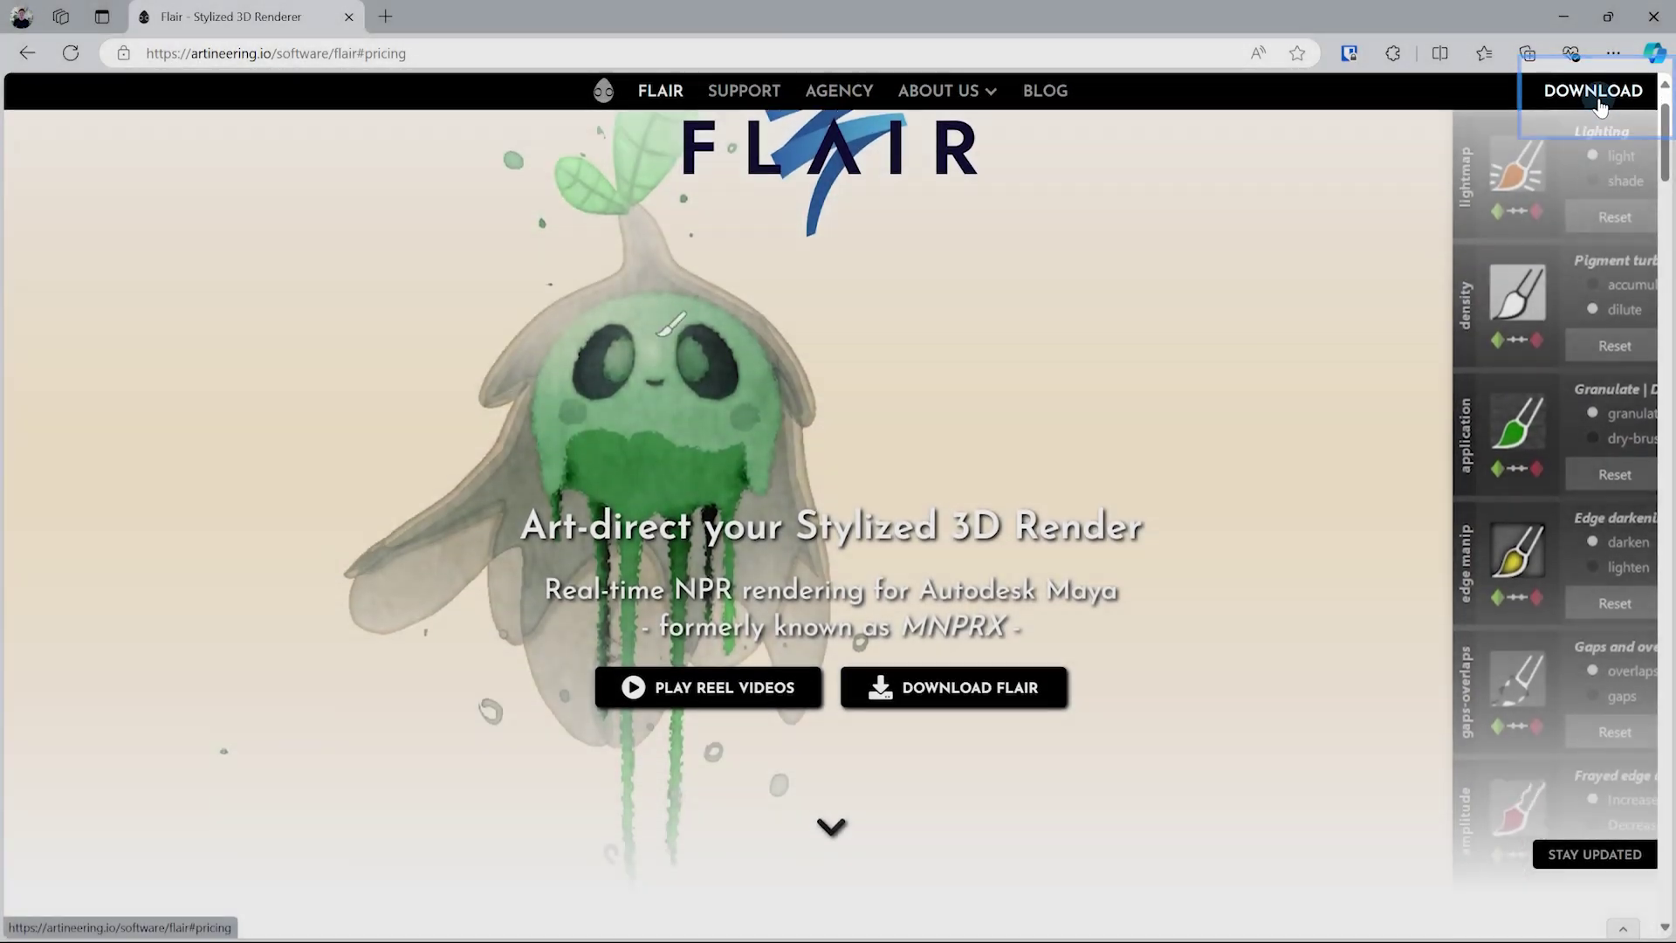
{"action": "left_click", "coordinate": [1598, 94]}
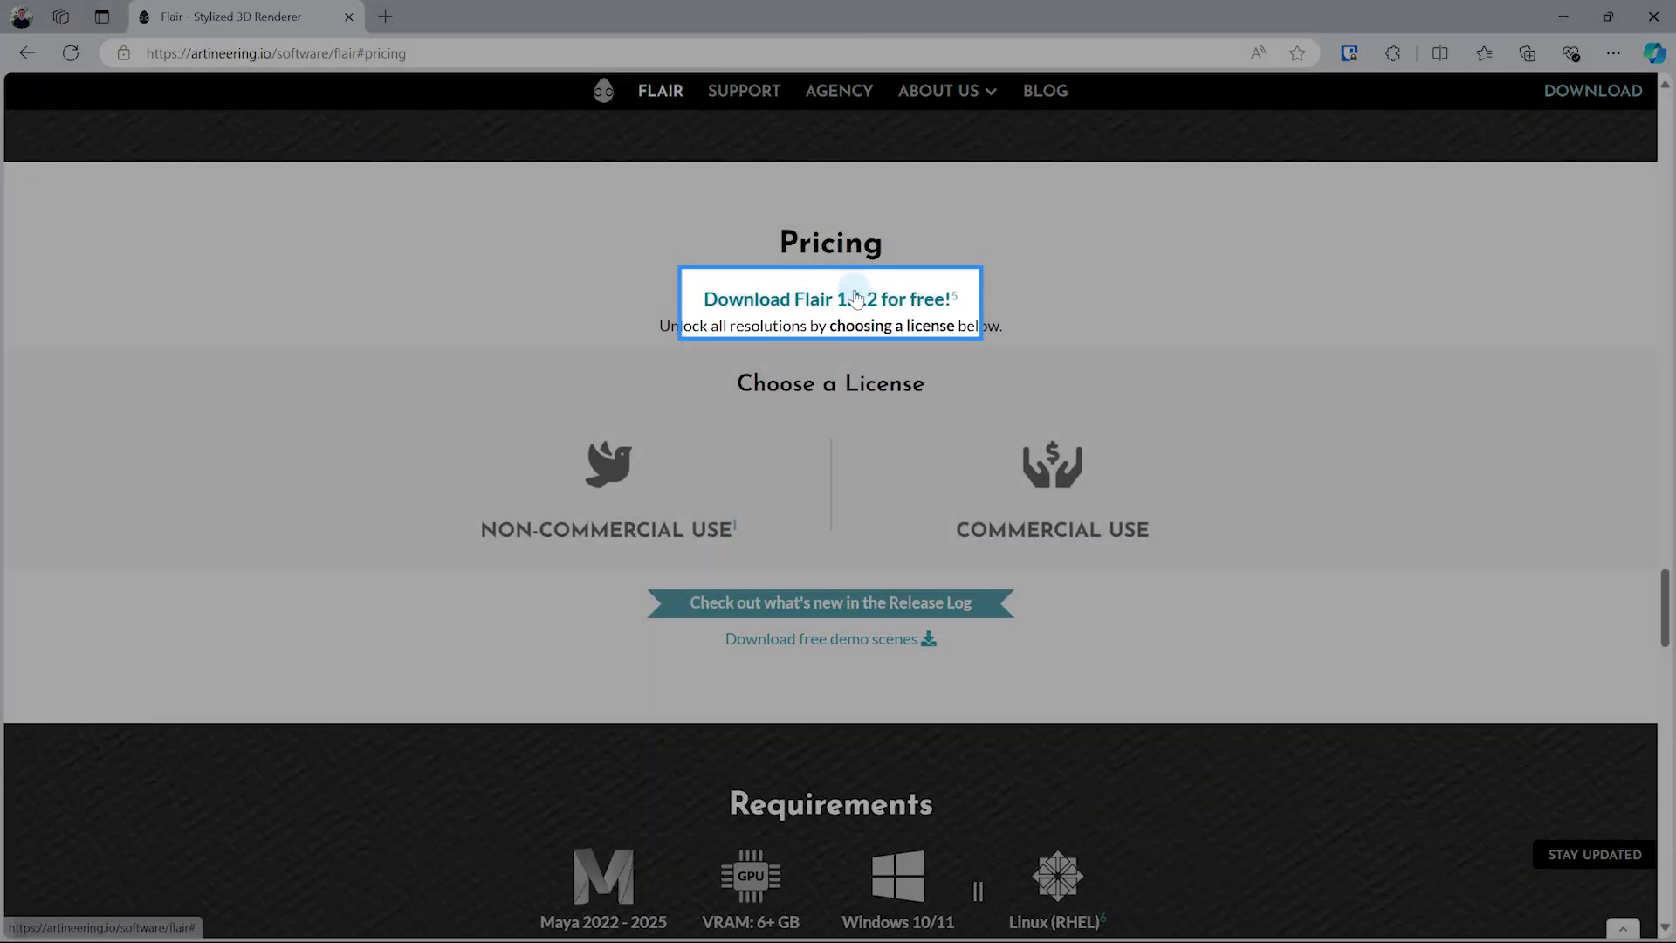
{"action": "left_click", "coordinate": [851, 297]}
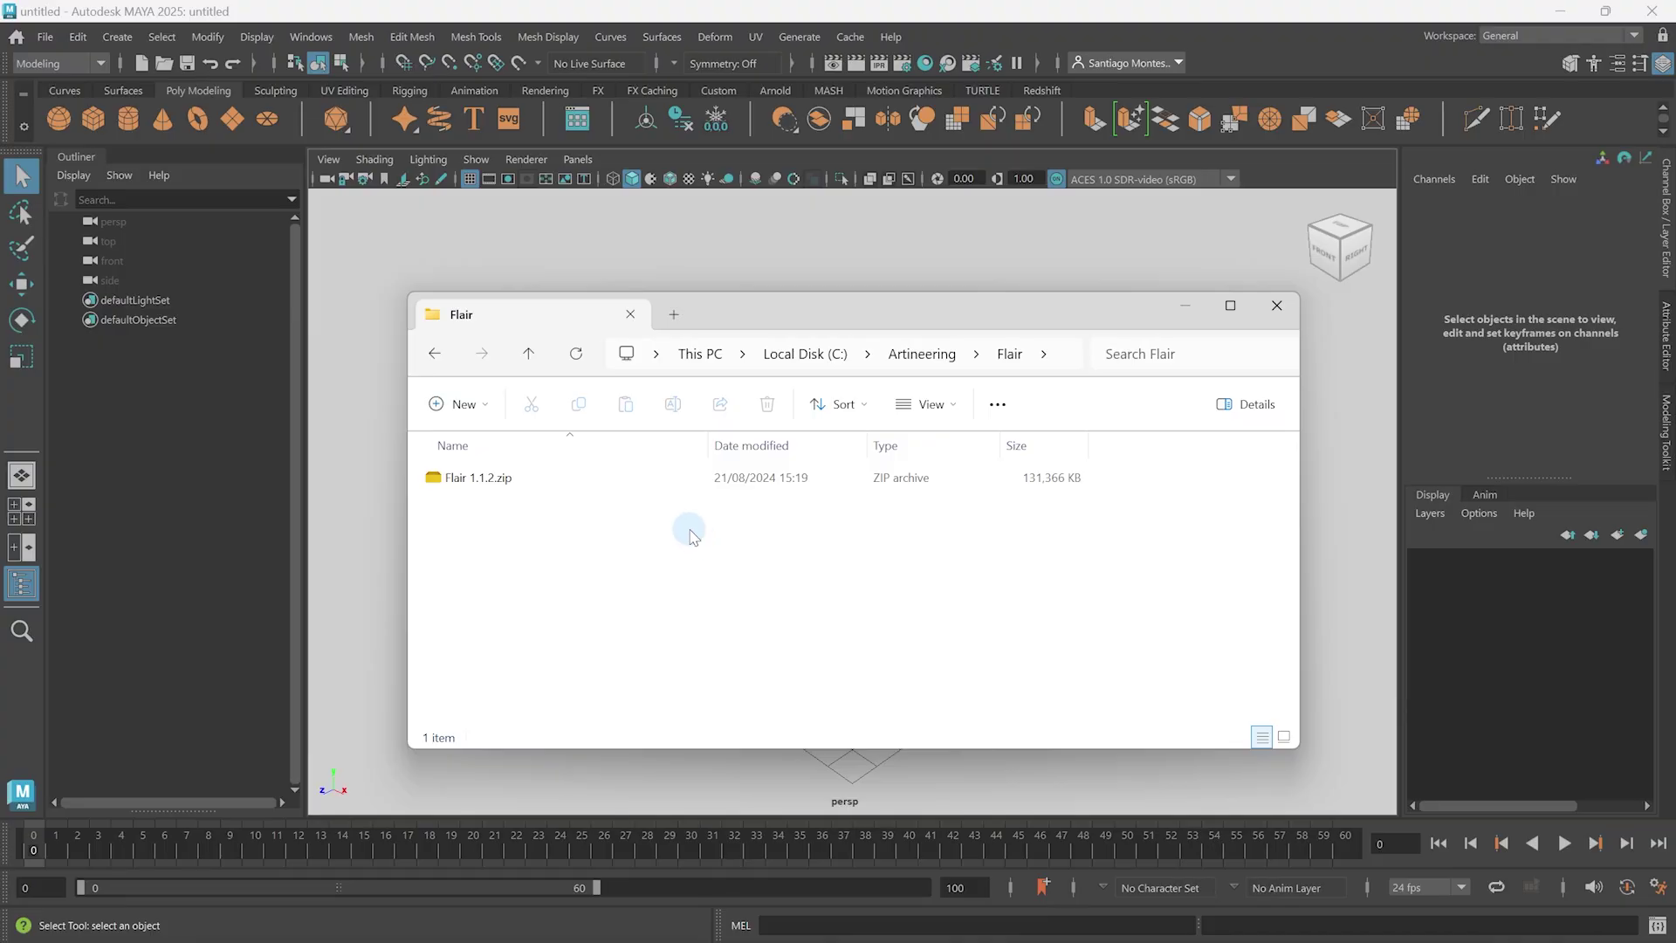
Step: Start Extract All on the Flair 1.1.2.zip archive
{"action": "left_click", "coordinate": [610, 488]}
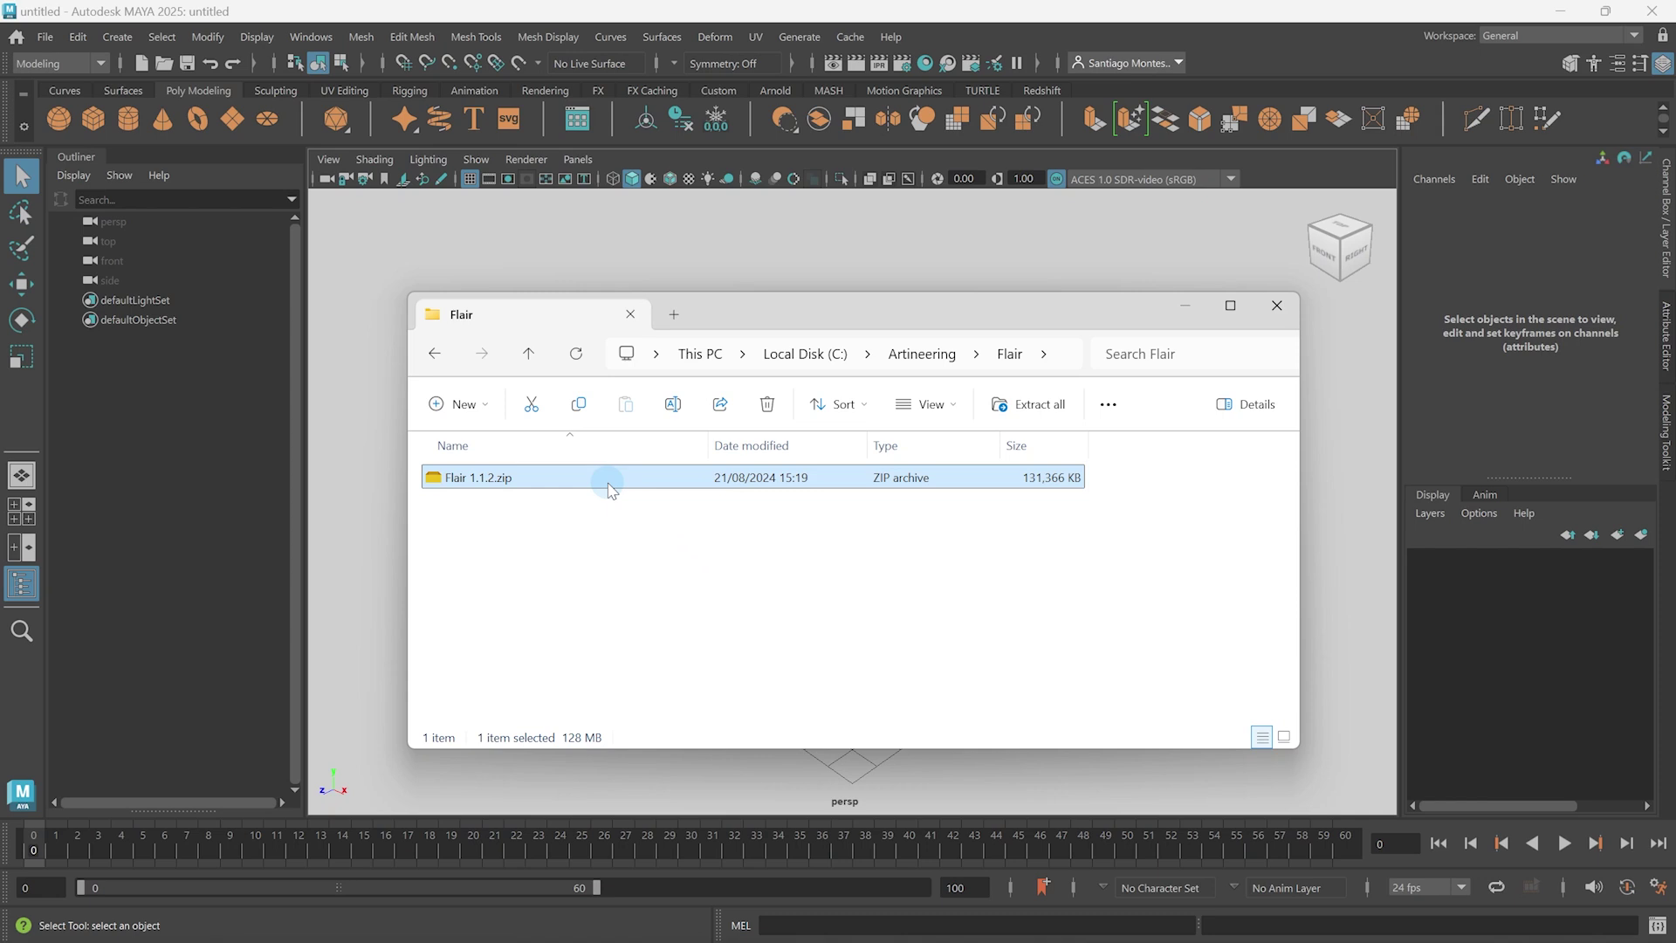
{"action": "right_click", "coordinate": [608, 484]}
{"action": "left_click", "coordinate": [690, 644]}
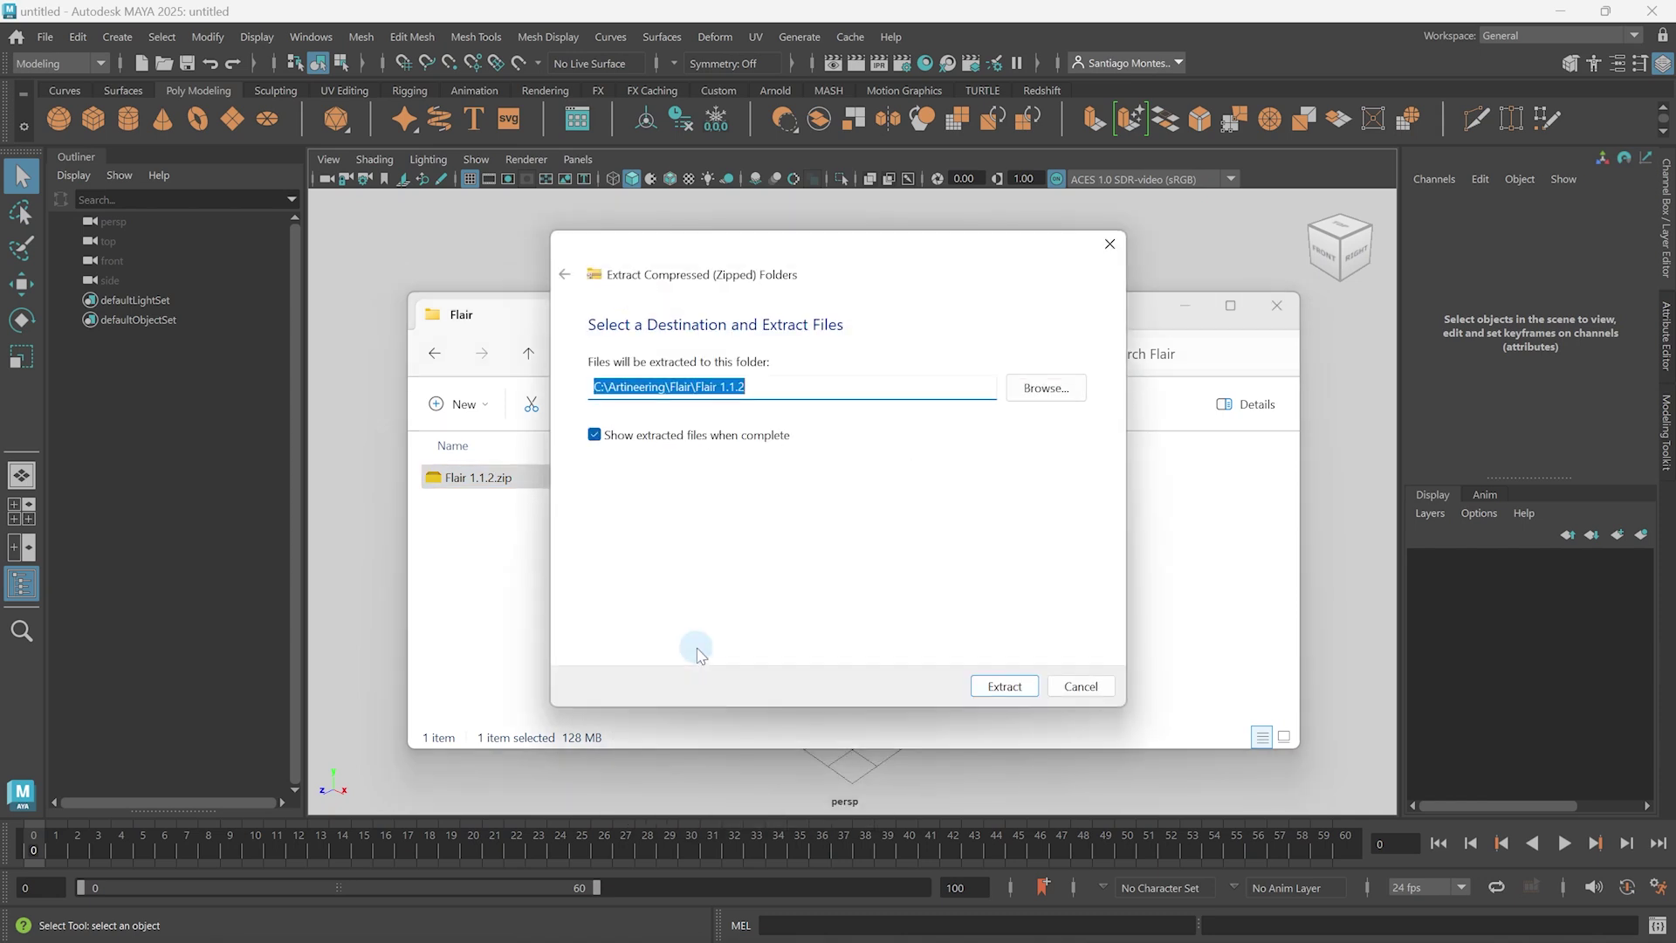
Step: Extract the archive into C:\Artineering\Flair\Flair 1.1.2 after trying other destinations like P:\Releases
{"action": "type", "text": "D:\\OneDrive\\Documents"}
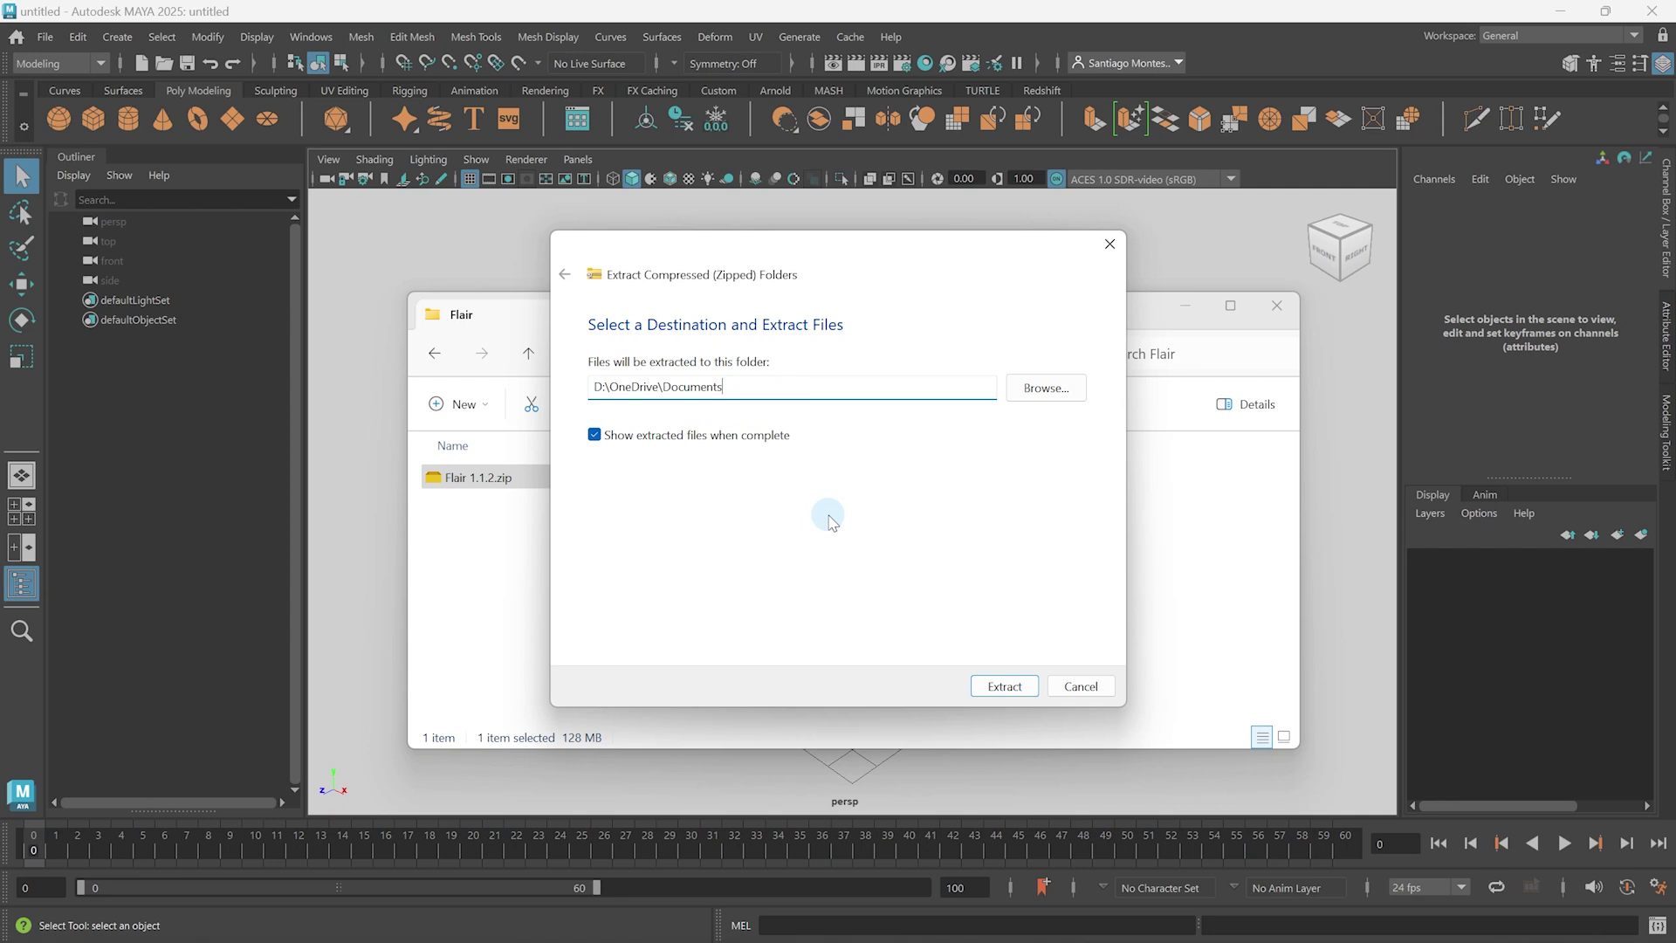
{"action": "key", "text": "ctrl+a"}
{"action": "type", "text": "C:\\"}
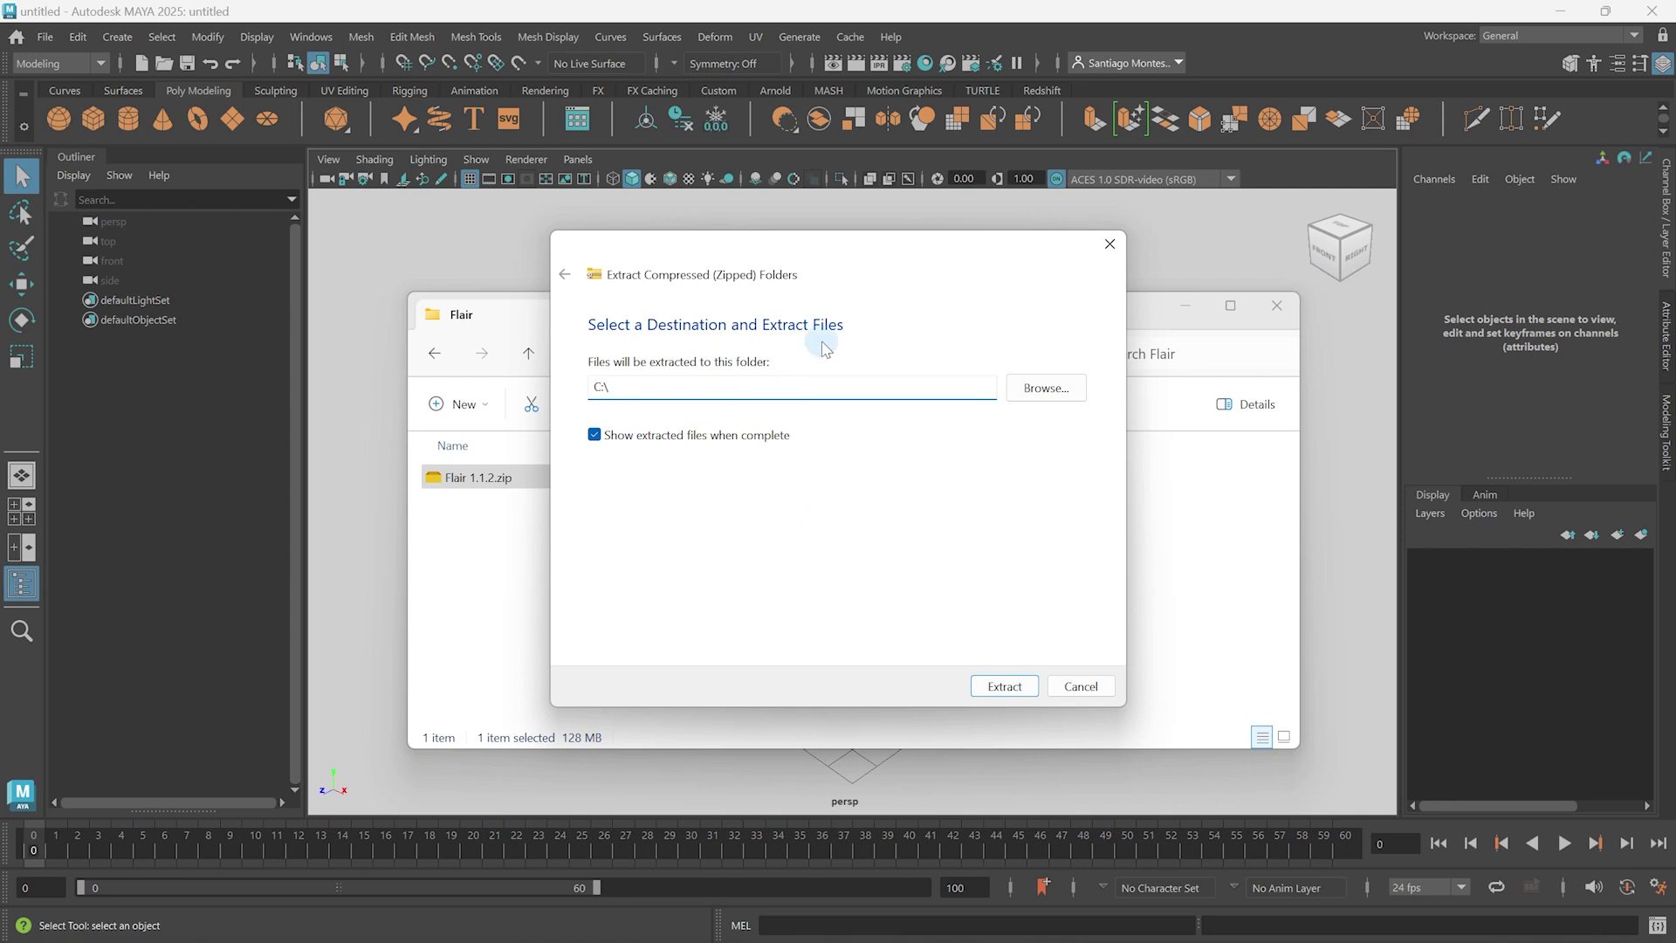
{"action": "key", "text": "ctrl+a"}
{"action": "type", "text": "P:\\Releases"}
{"action": "key", "text": "ctrl+a"}
{"action": "type", "text": "C:\\Artineering\\Flair\\Flair 1.1.2"}
{"action": "left_click", "coordinate": [1003, 686]}
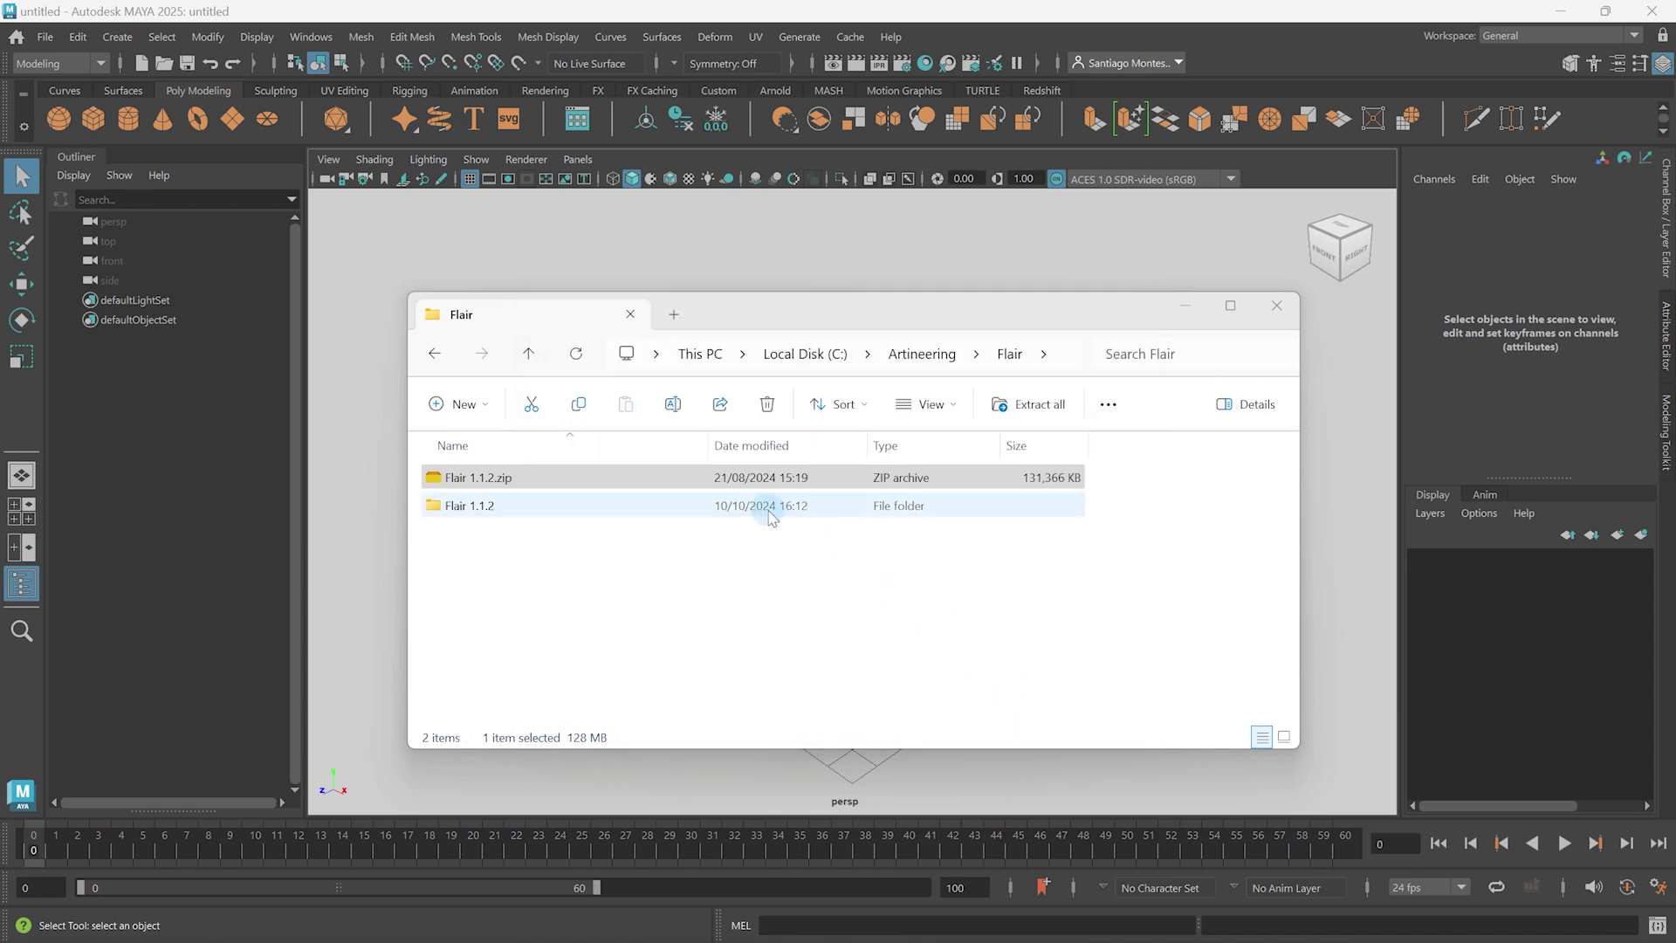
Step: Open the extracted Flair 1.1.2 folder over Maya and select install_maya.mel
{"action": "double_click", "coordinate": [772, 513]}
{"action": "left_click", "coordinate": [1348, 534]}
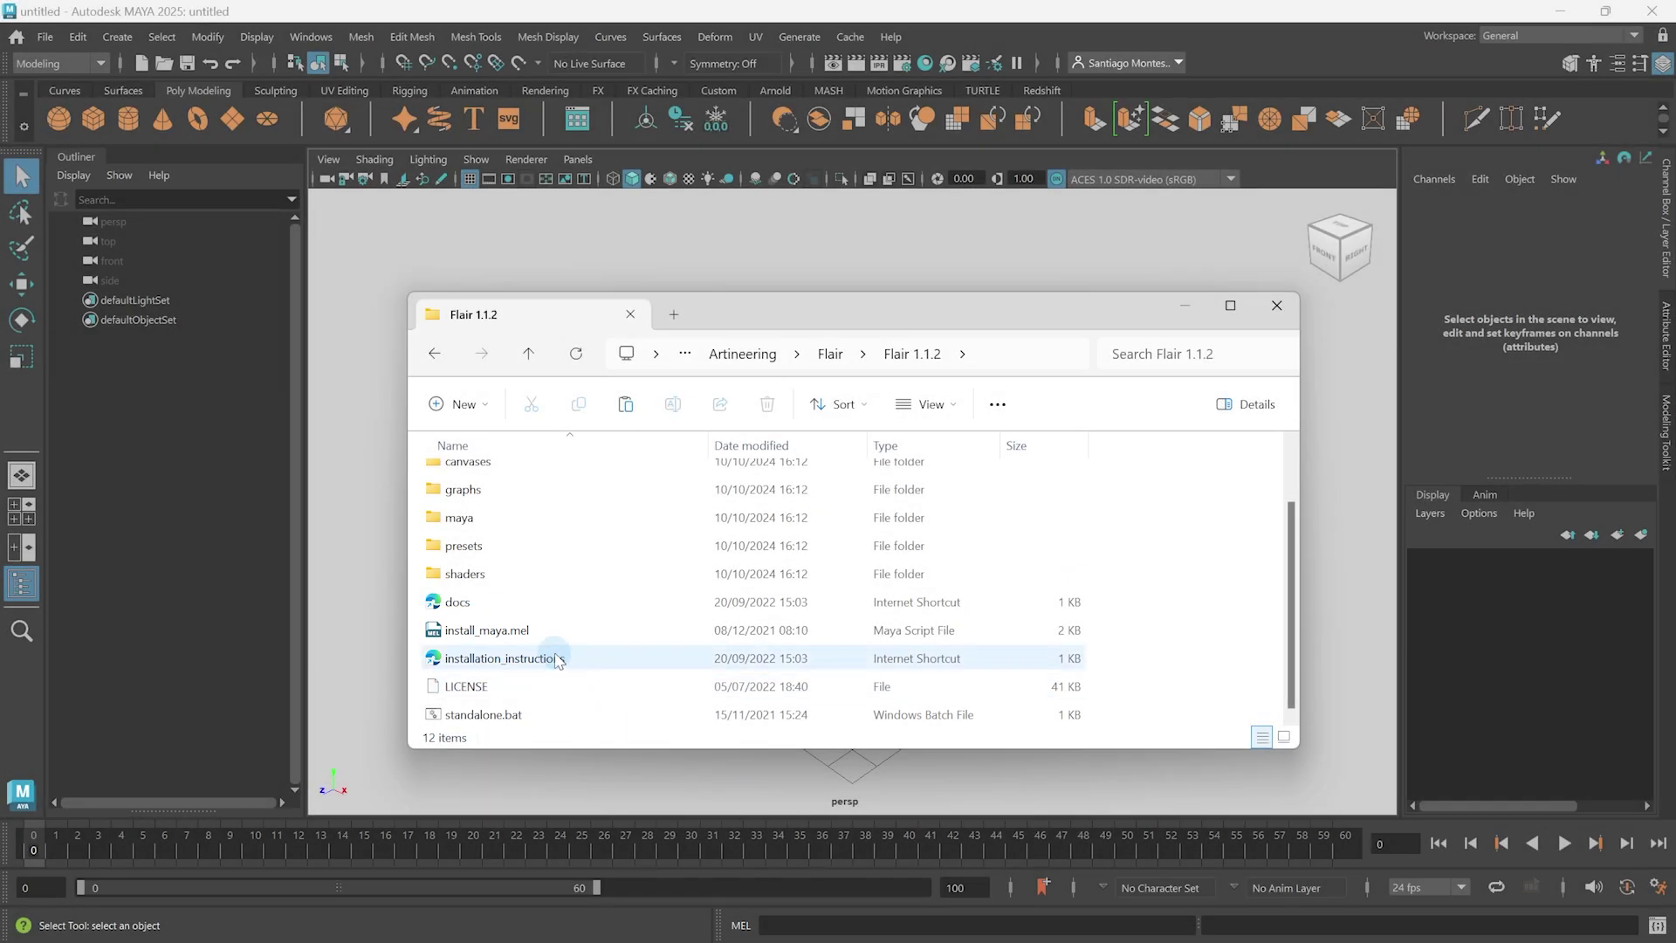
{"action": "left_click", "coordinate": [541, 636]}
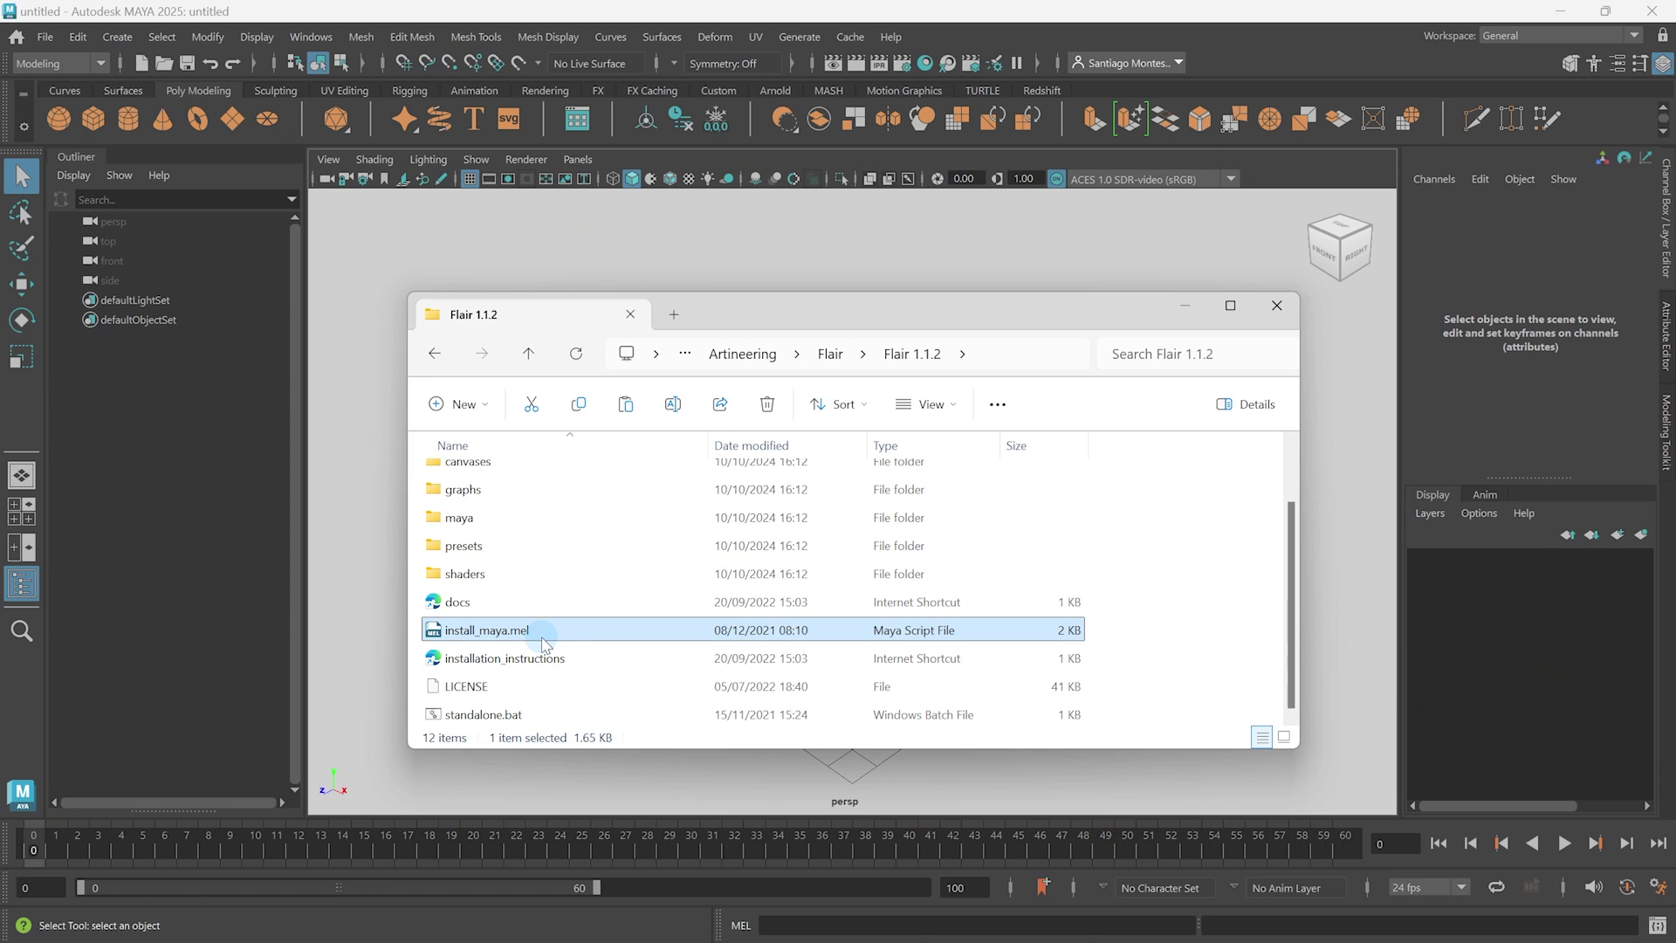
Step: Drop install_maya.mel into the Maya viewport, then select Maya.env in the Maya 2025 folder
{"action": "left_click_drag", "start_coordinate": [543, 643], "coordinate": [366, 579]}
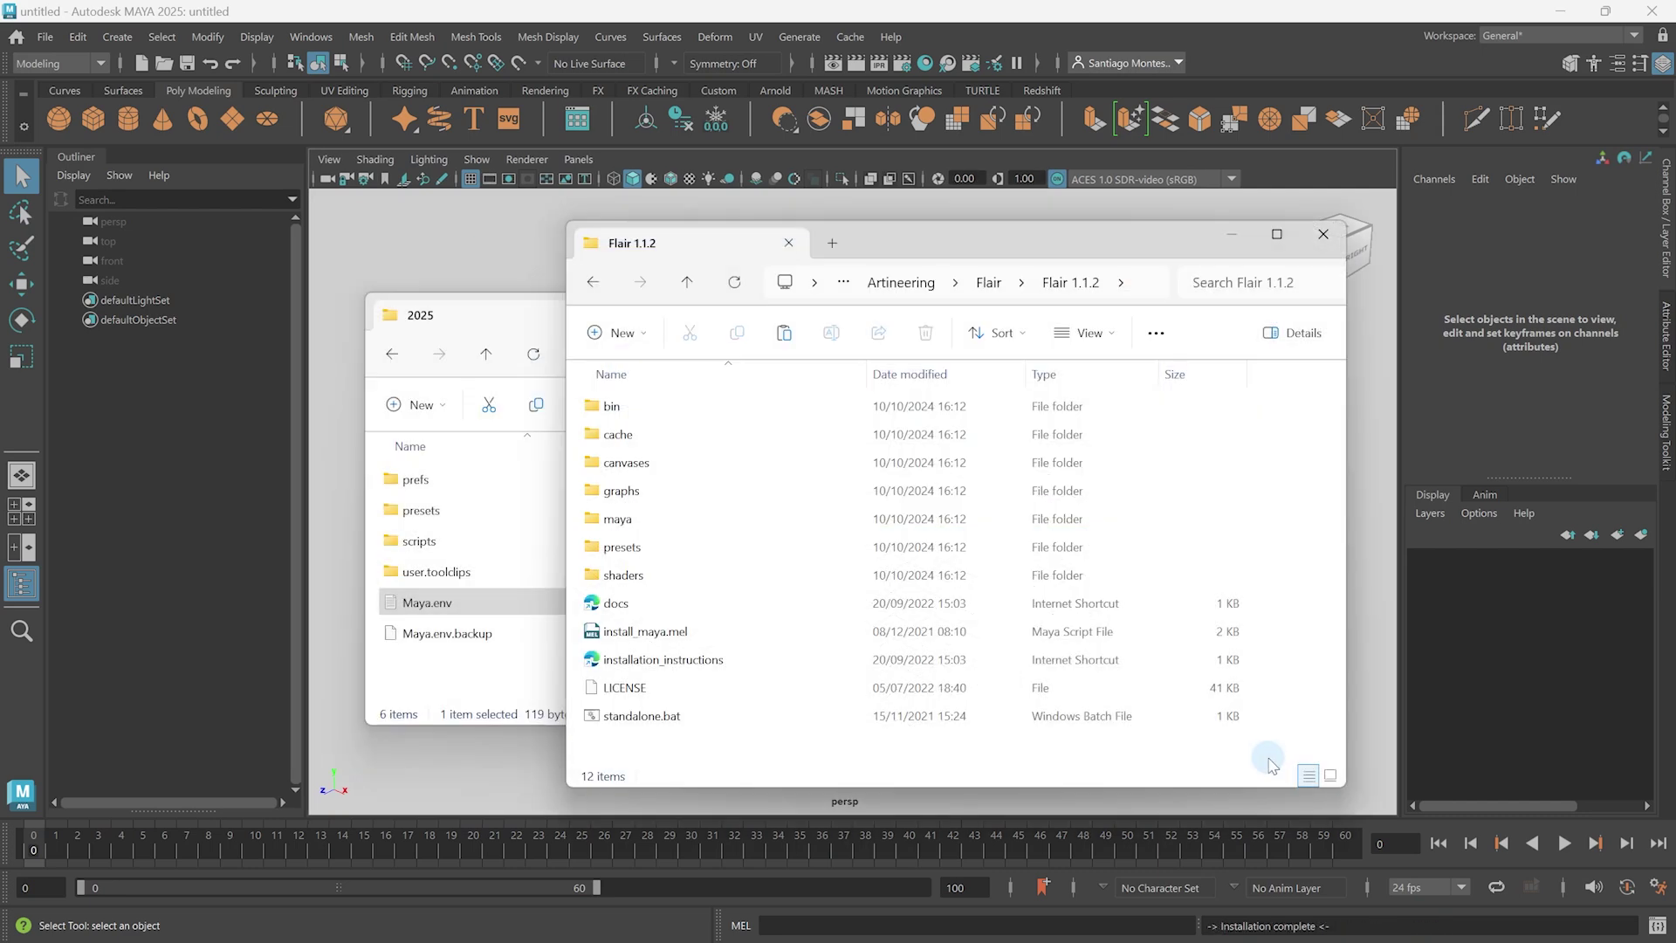
{"action": "left_click_drag", "start_coordinate": [1270, 764], "coordinate": [733, 456]}
{"action": "left_click", "coordinate": [1164, 747]}
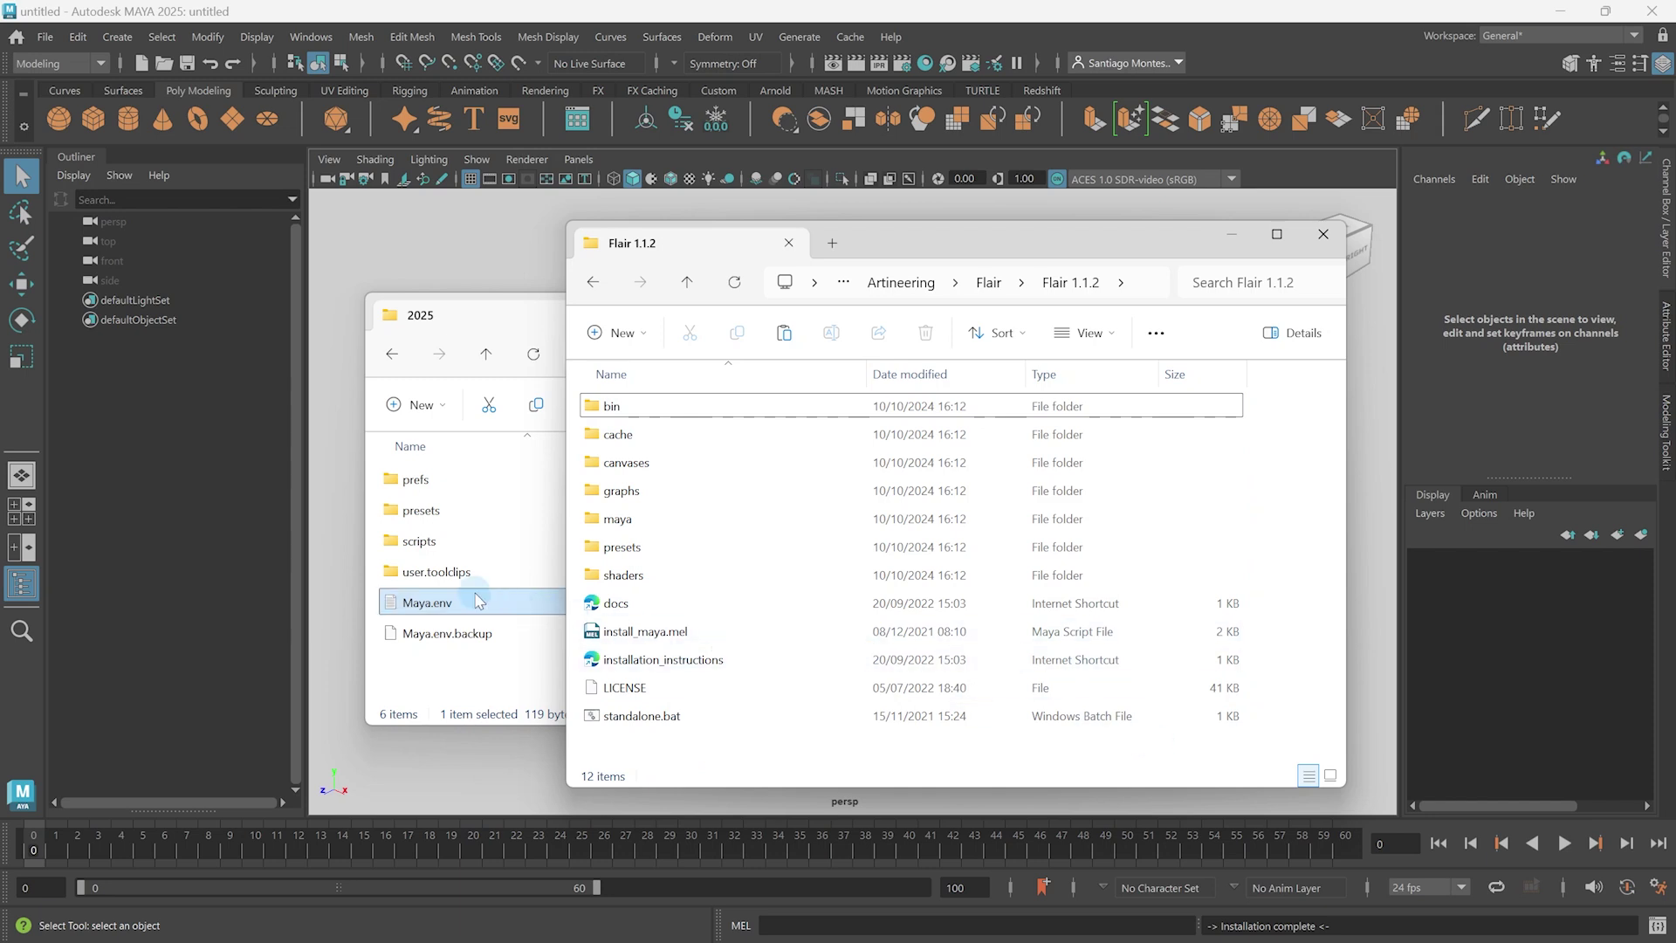
{"action": "left_click", "coordinate": [463, 604]}
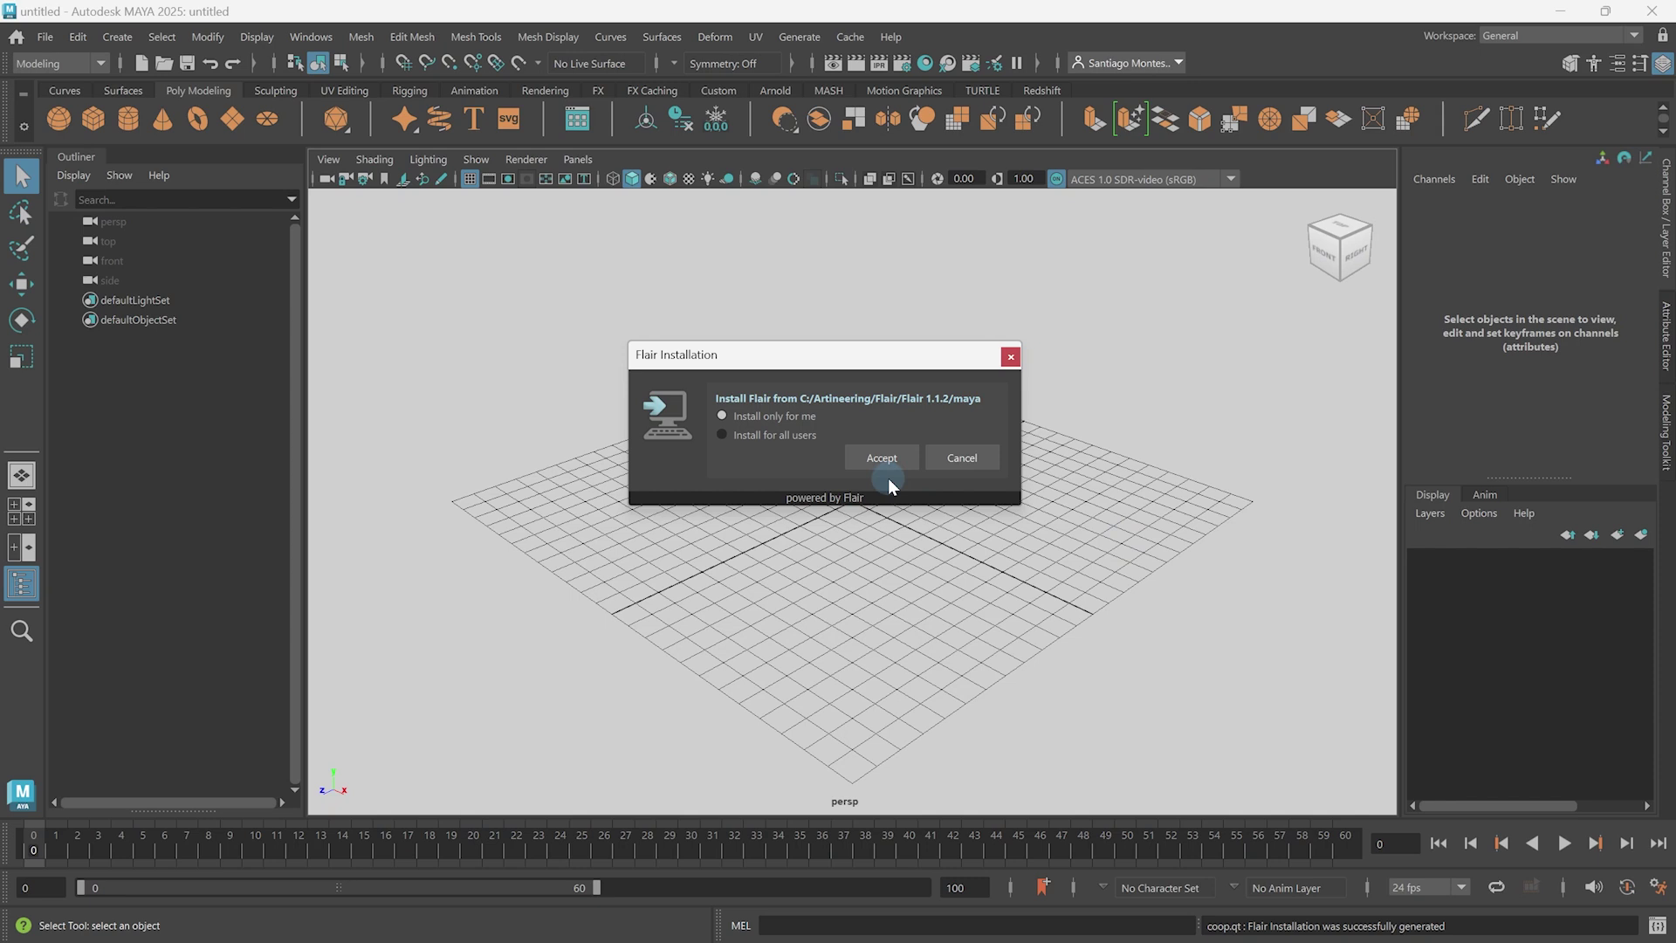
Step: Accept the Flair installation, dismiss the restart notice, and close Maya to restart it
{"action": "left_click", "coordinate": [878, 467]}
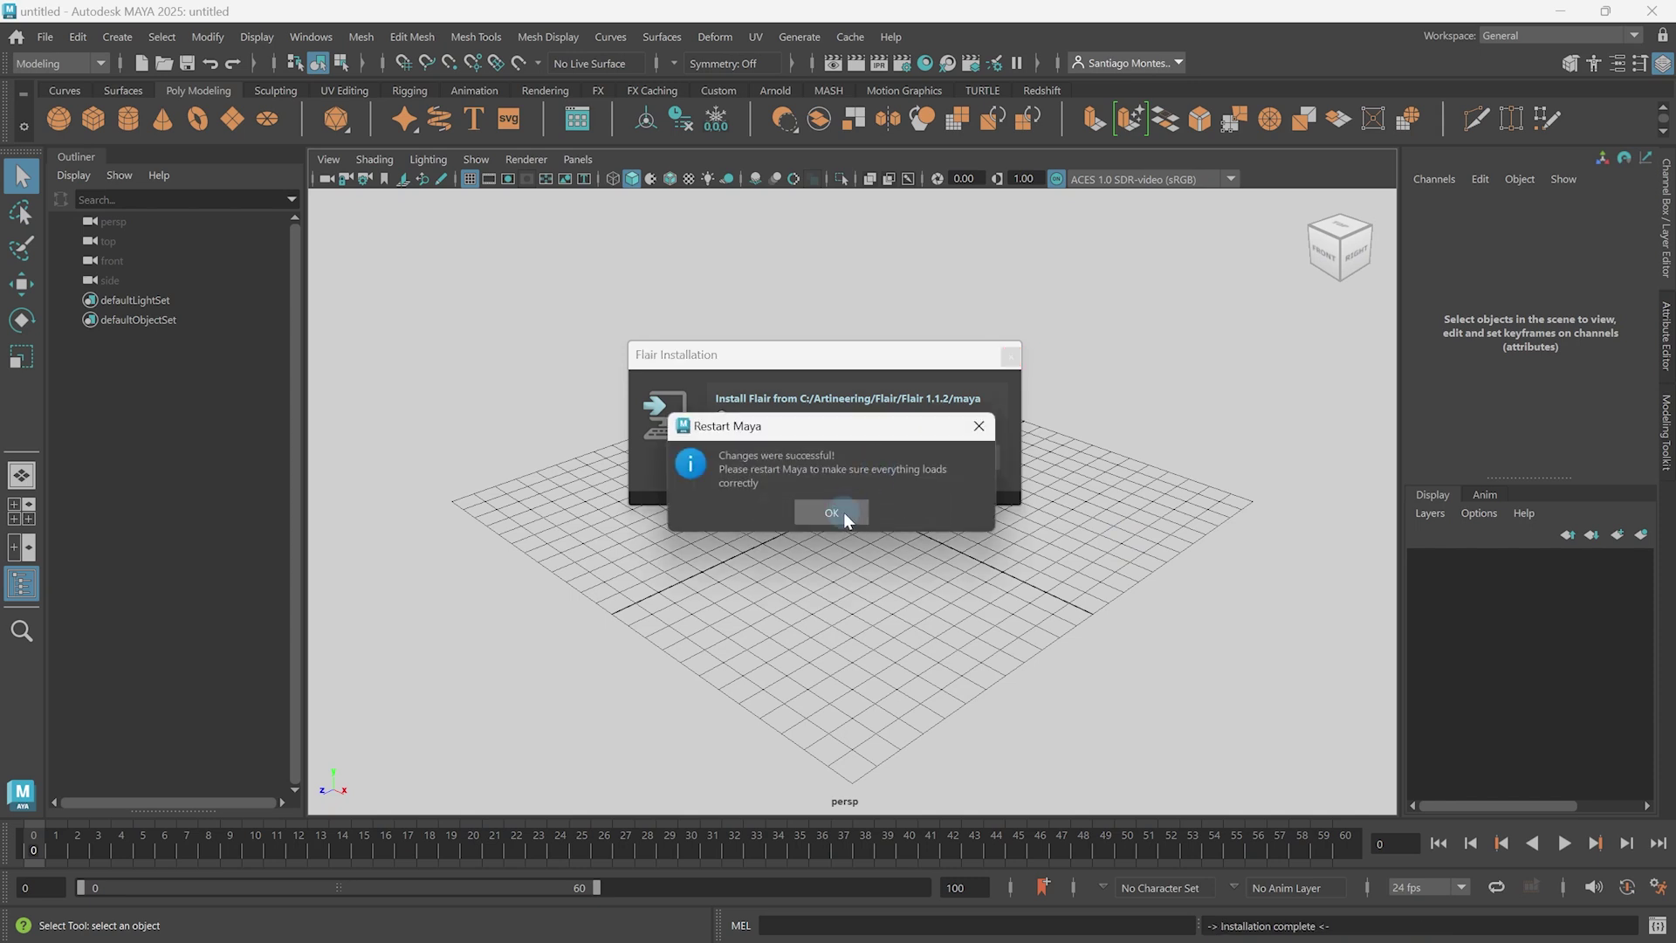
{"action": "left_click", "coordinate": [843, 512]}
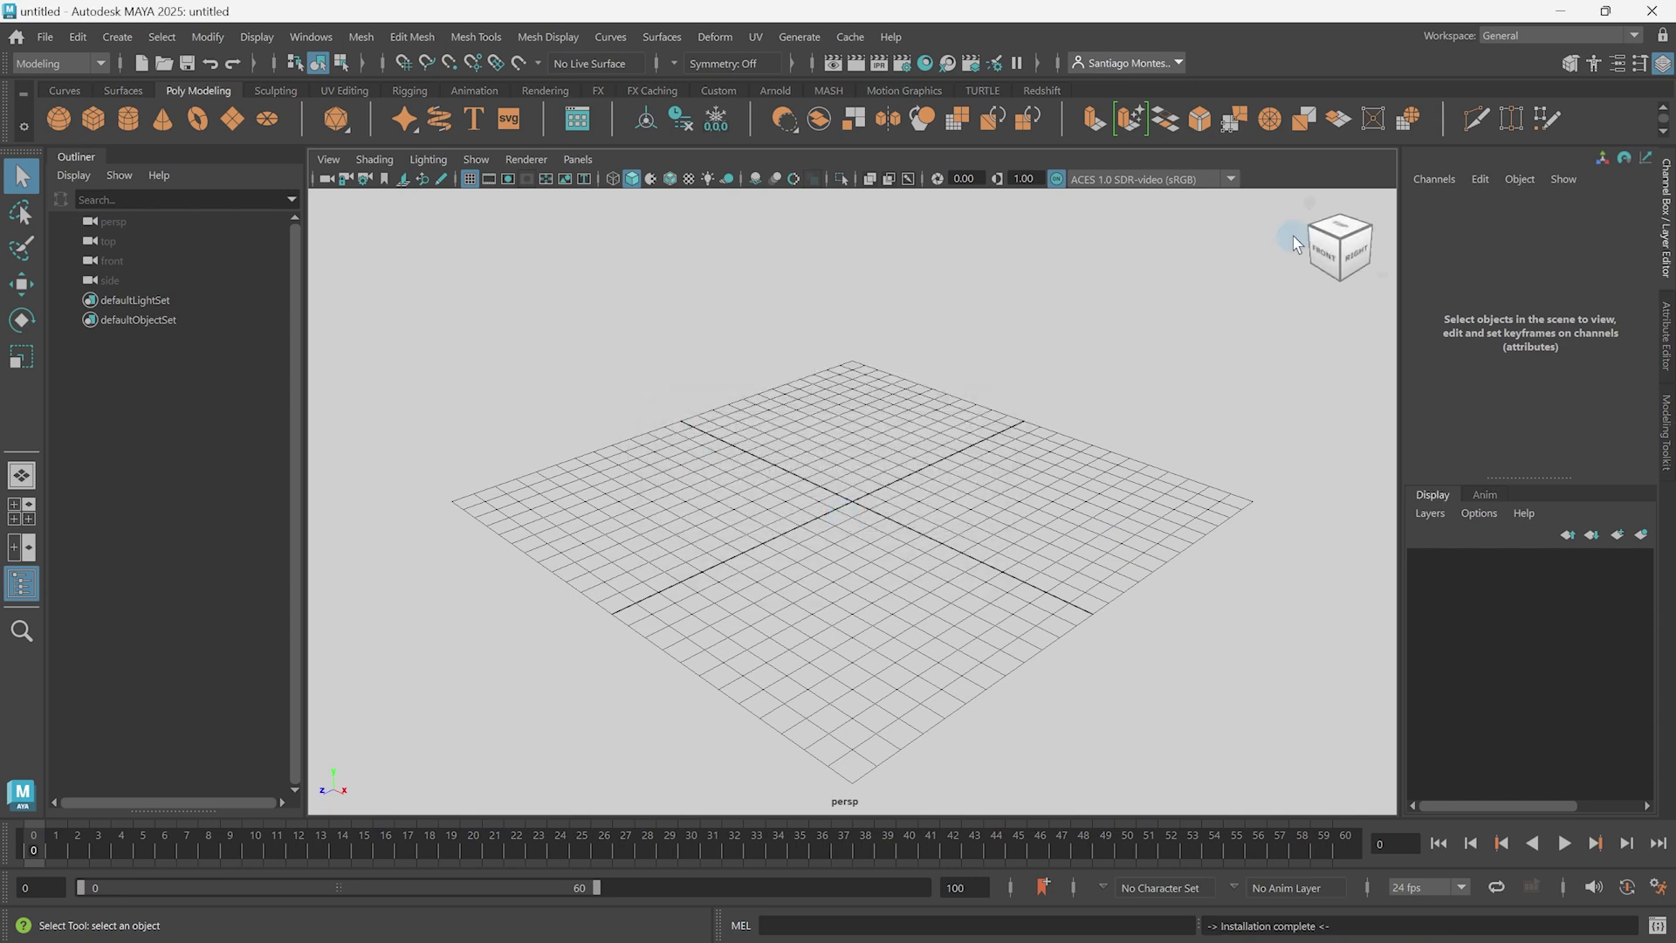
{"action": "left_click", "coordinate": [1653, 12]}
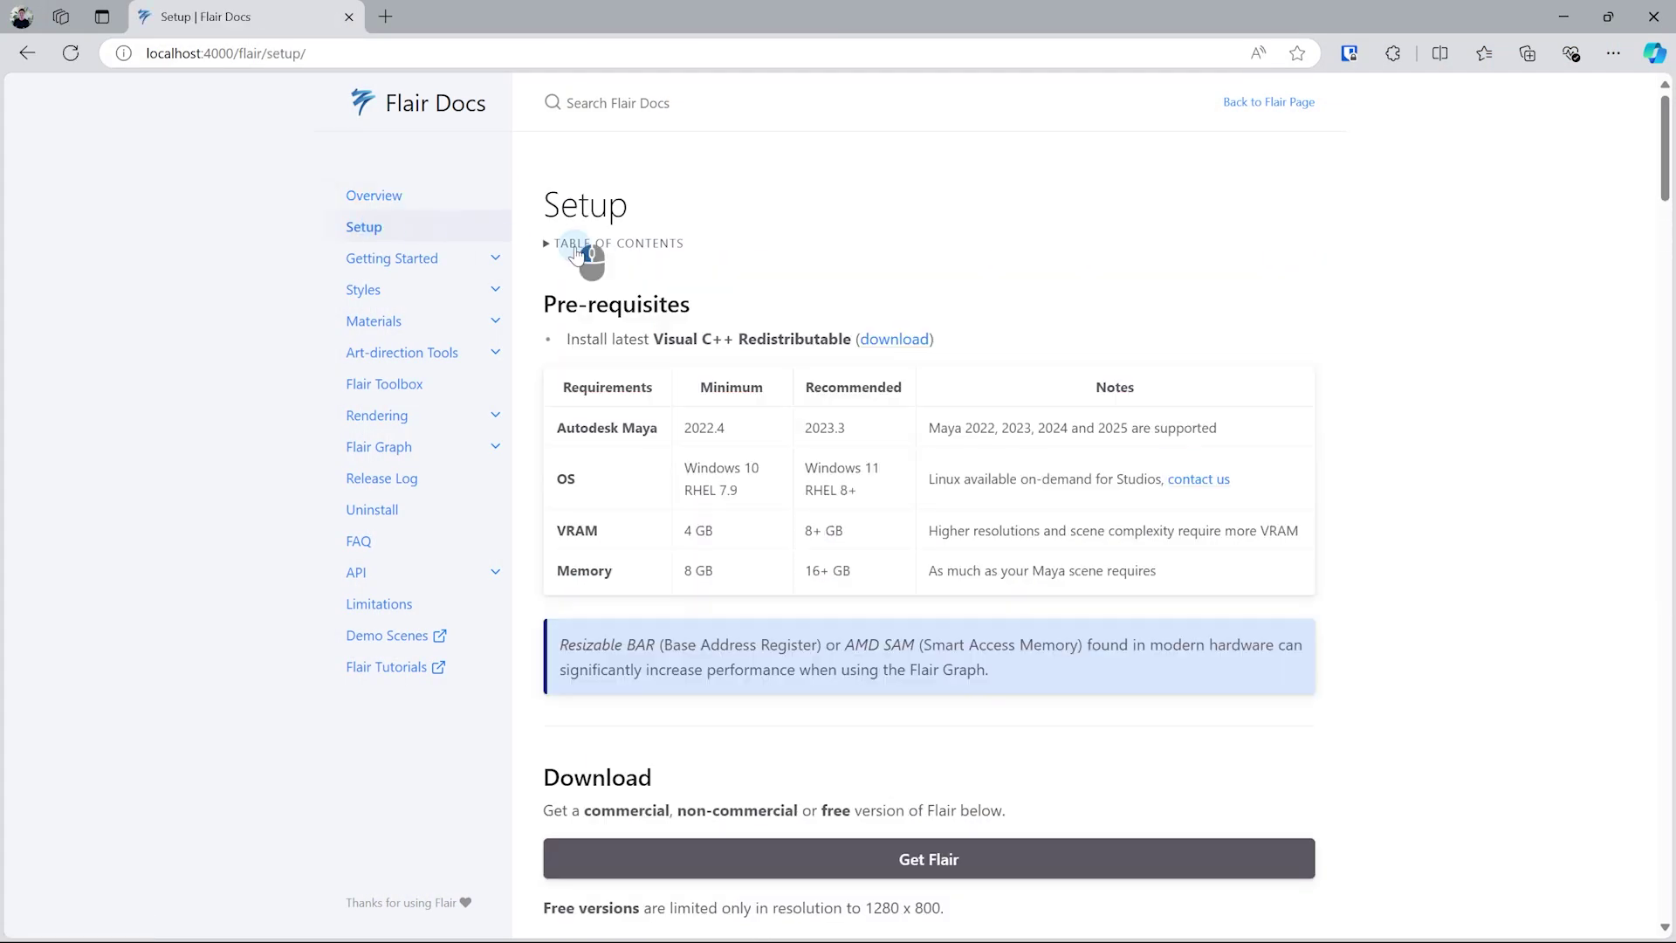
Step: Expand the Setup page's table of contents and select the For all users installation text
{"action": "left_click", "coordinate": [583, 245]}
{"action": "left_click", "coordinate": [674, 407]}
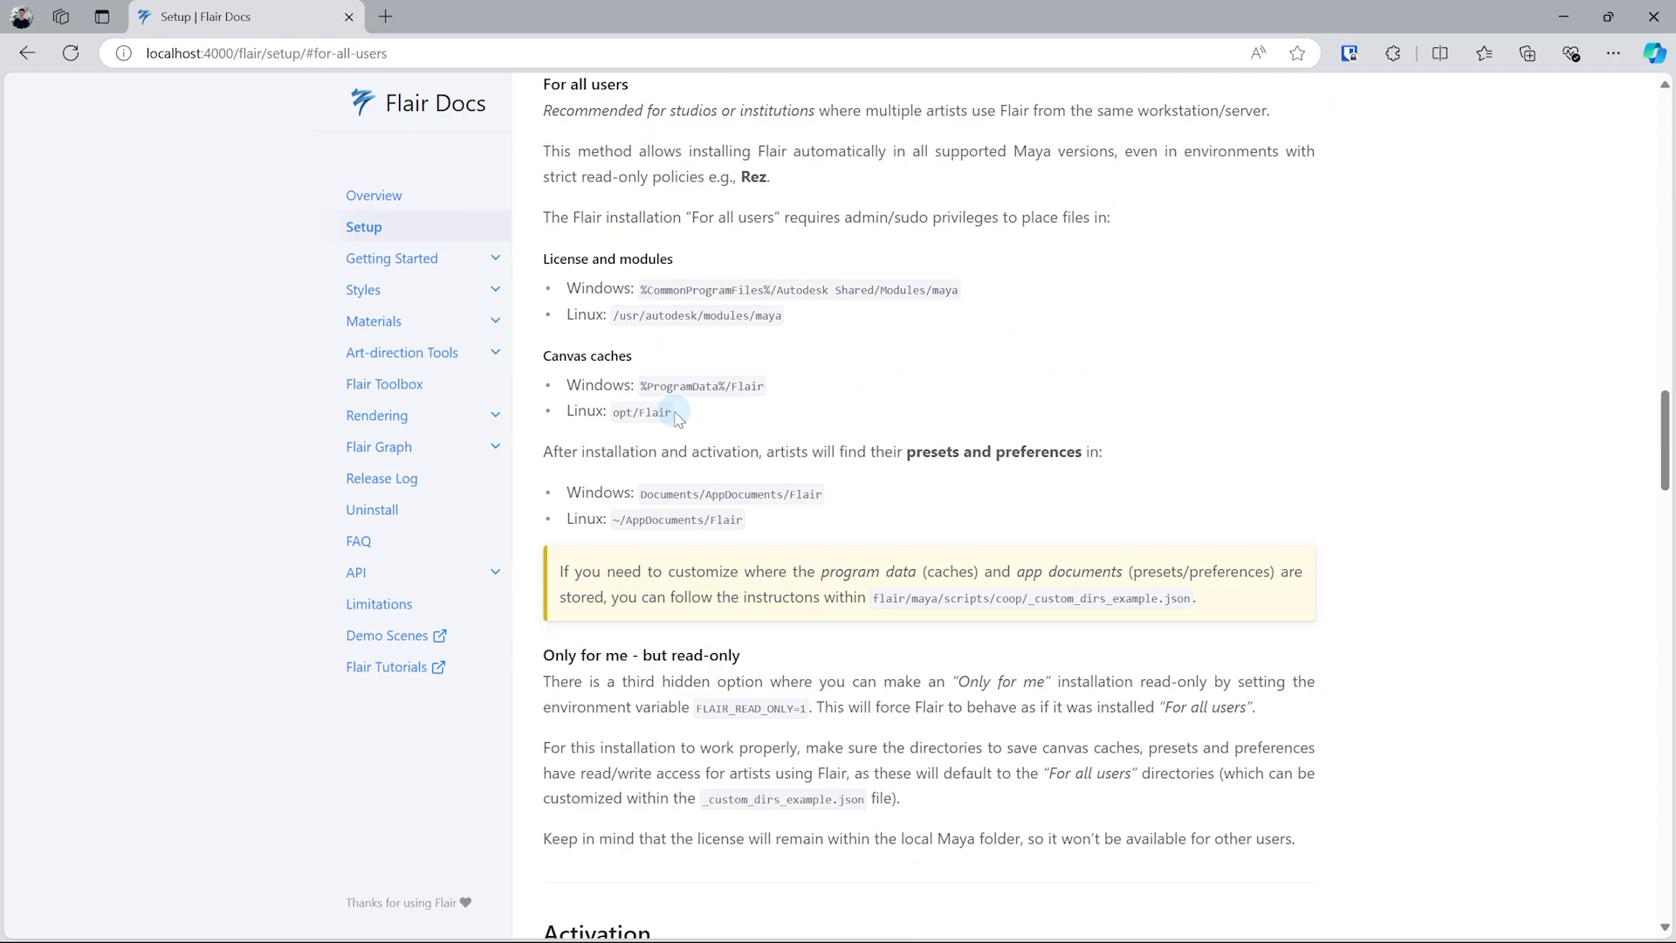
{"action": "left_click_drag", "start_coordinate": [541, 82], "coordinate": [1375, 851]}
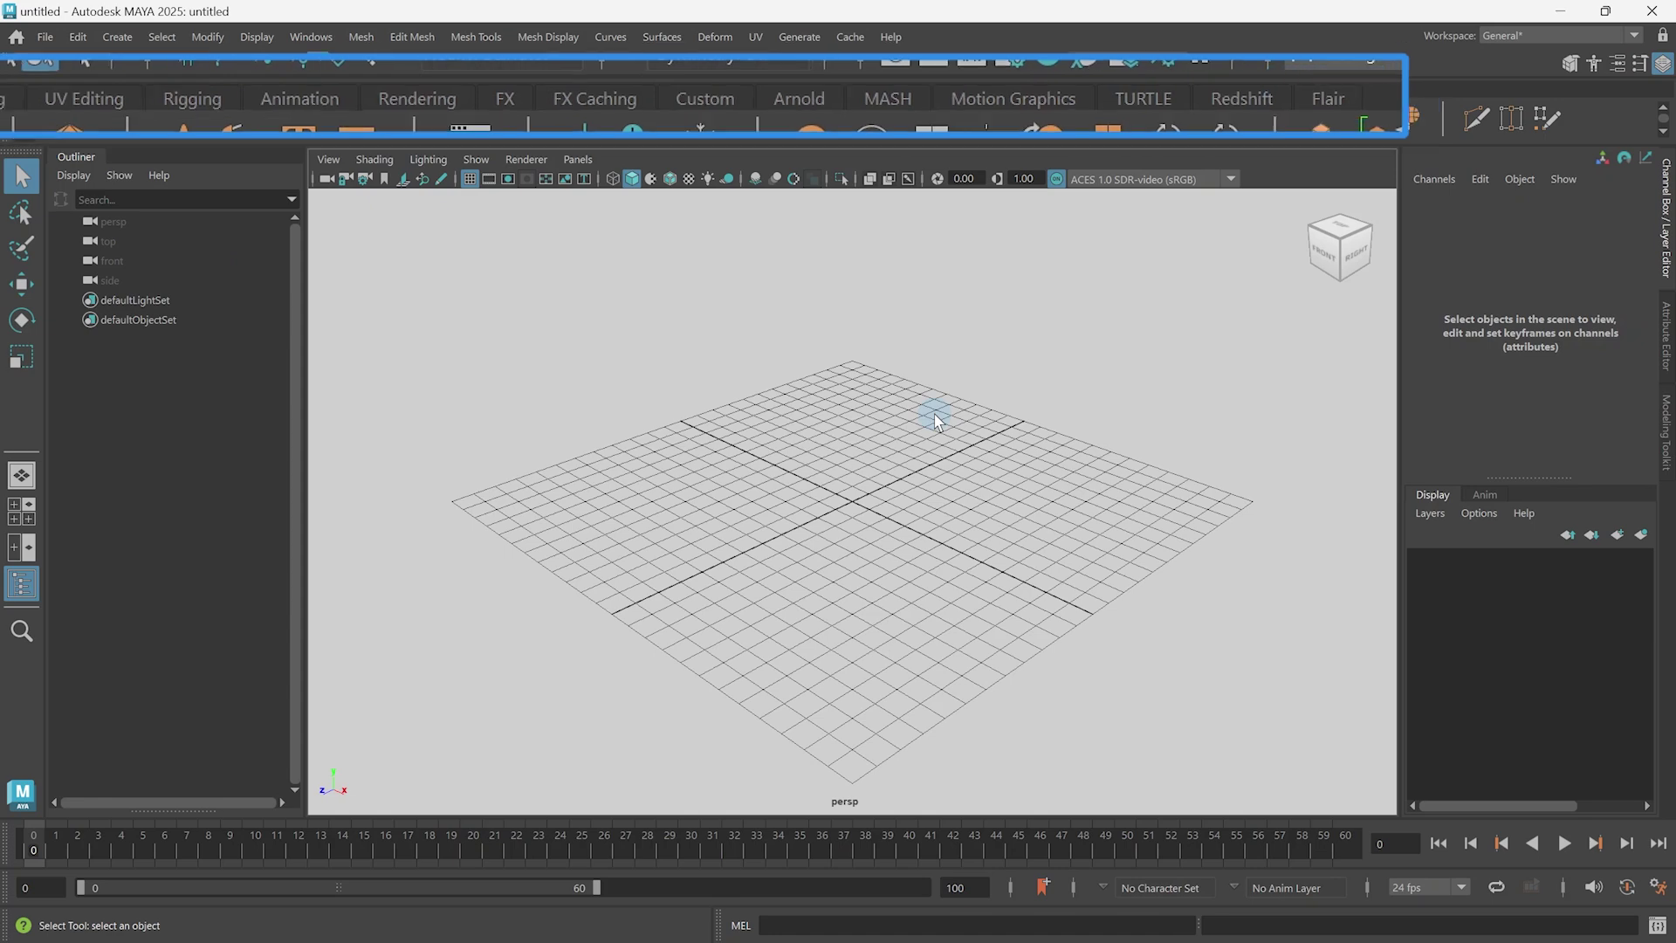
Step: Show the Flair shelf and create a Flair test scene with its TEST button
{"action": "left_click", "coordinate": [1091, 90]}
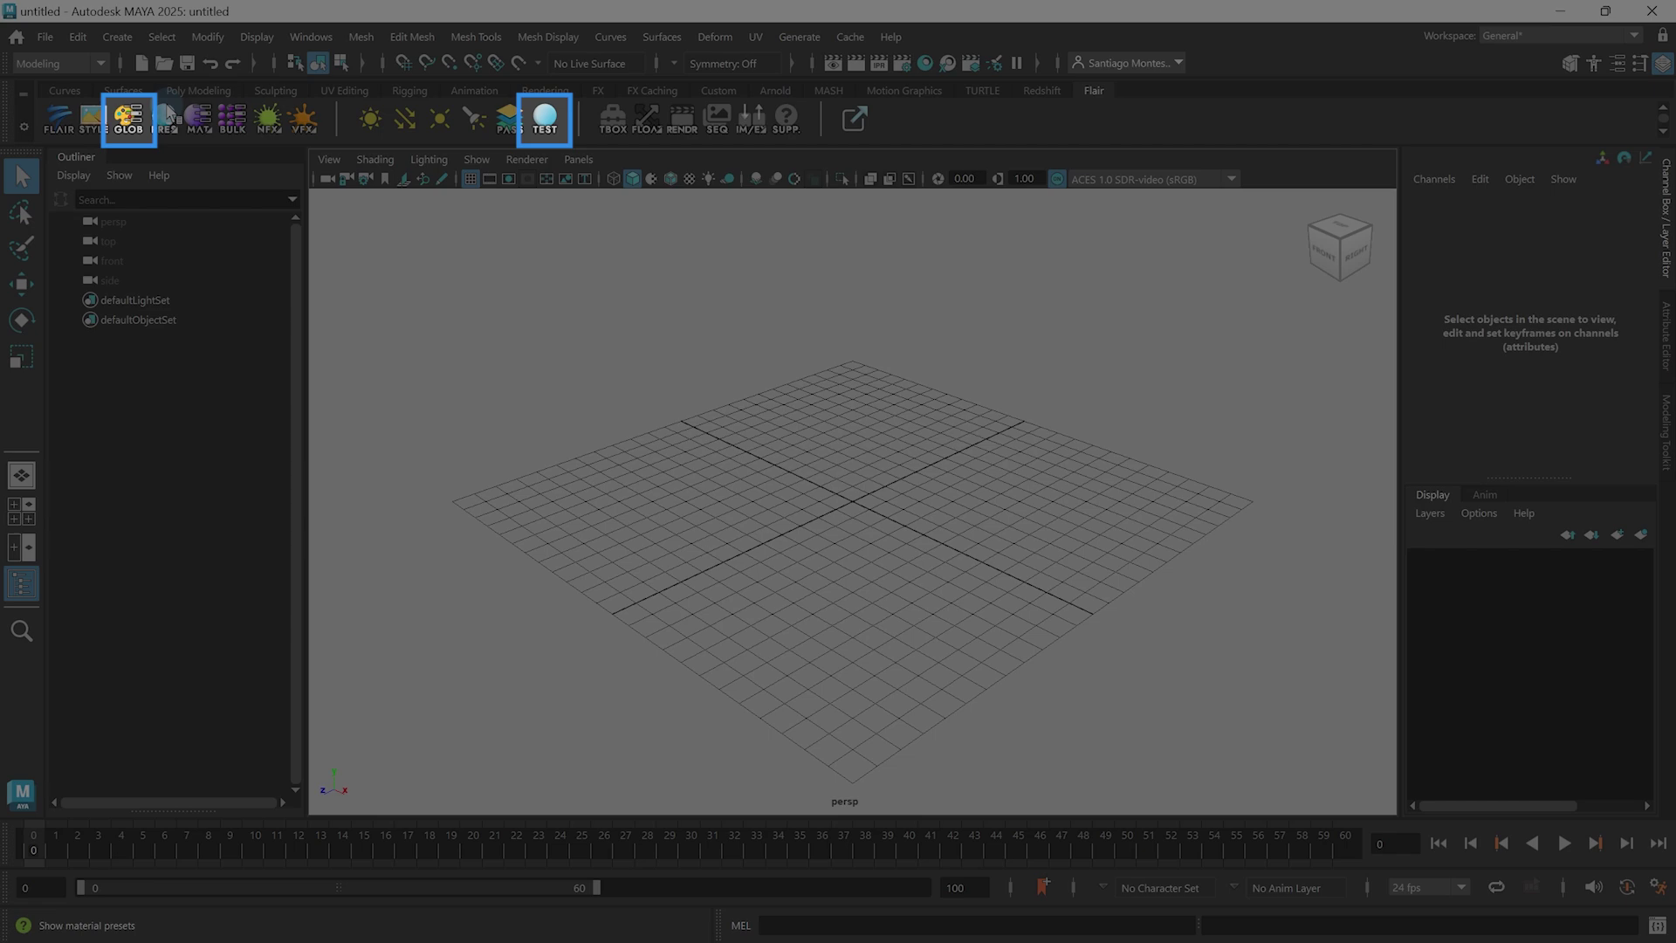
{"action": "left_click", "coordinate": [547, 119]}
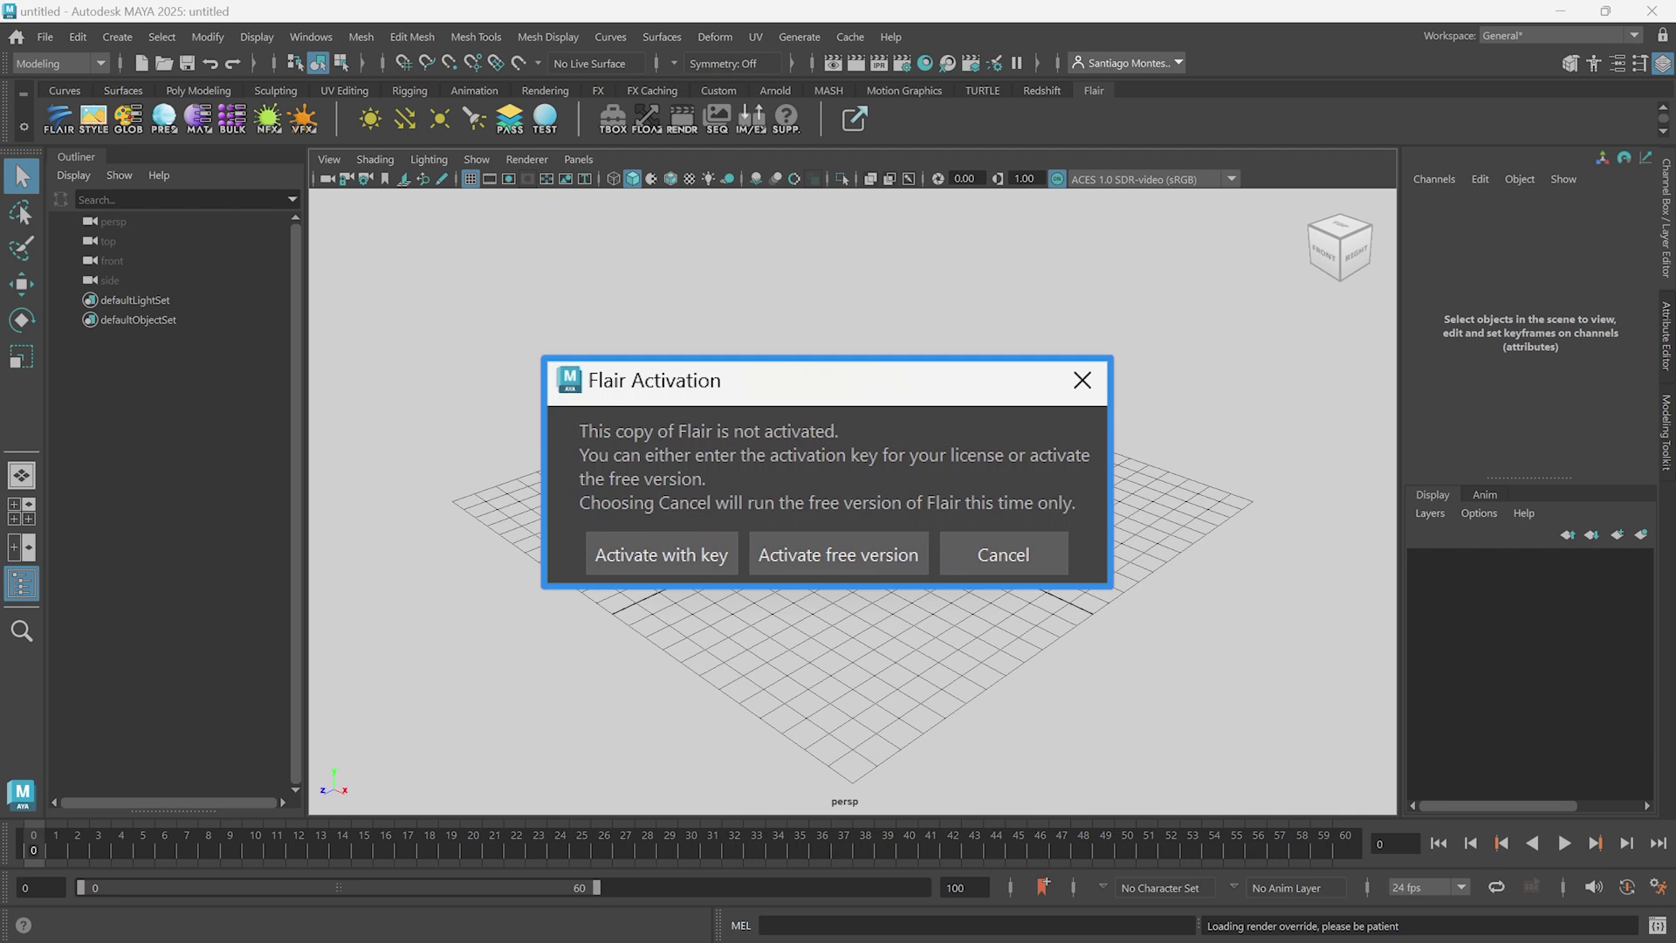
Step: Choose Activate with key, paste the Flair license key, and submit it
{"action": "left_click", "coordinate": [685, 567]}
{"action": "left_click", "coordinate": [683, 561]}
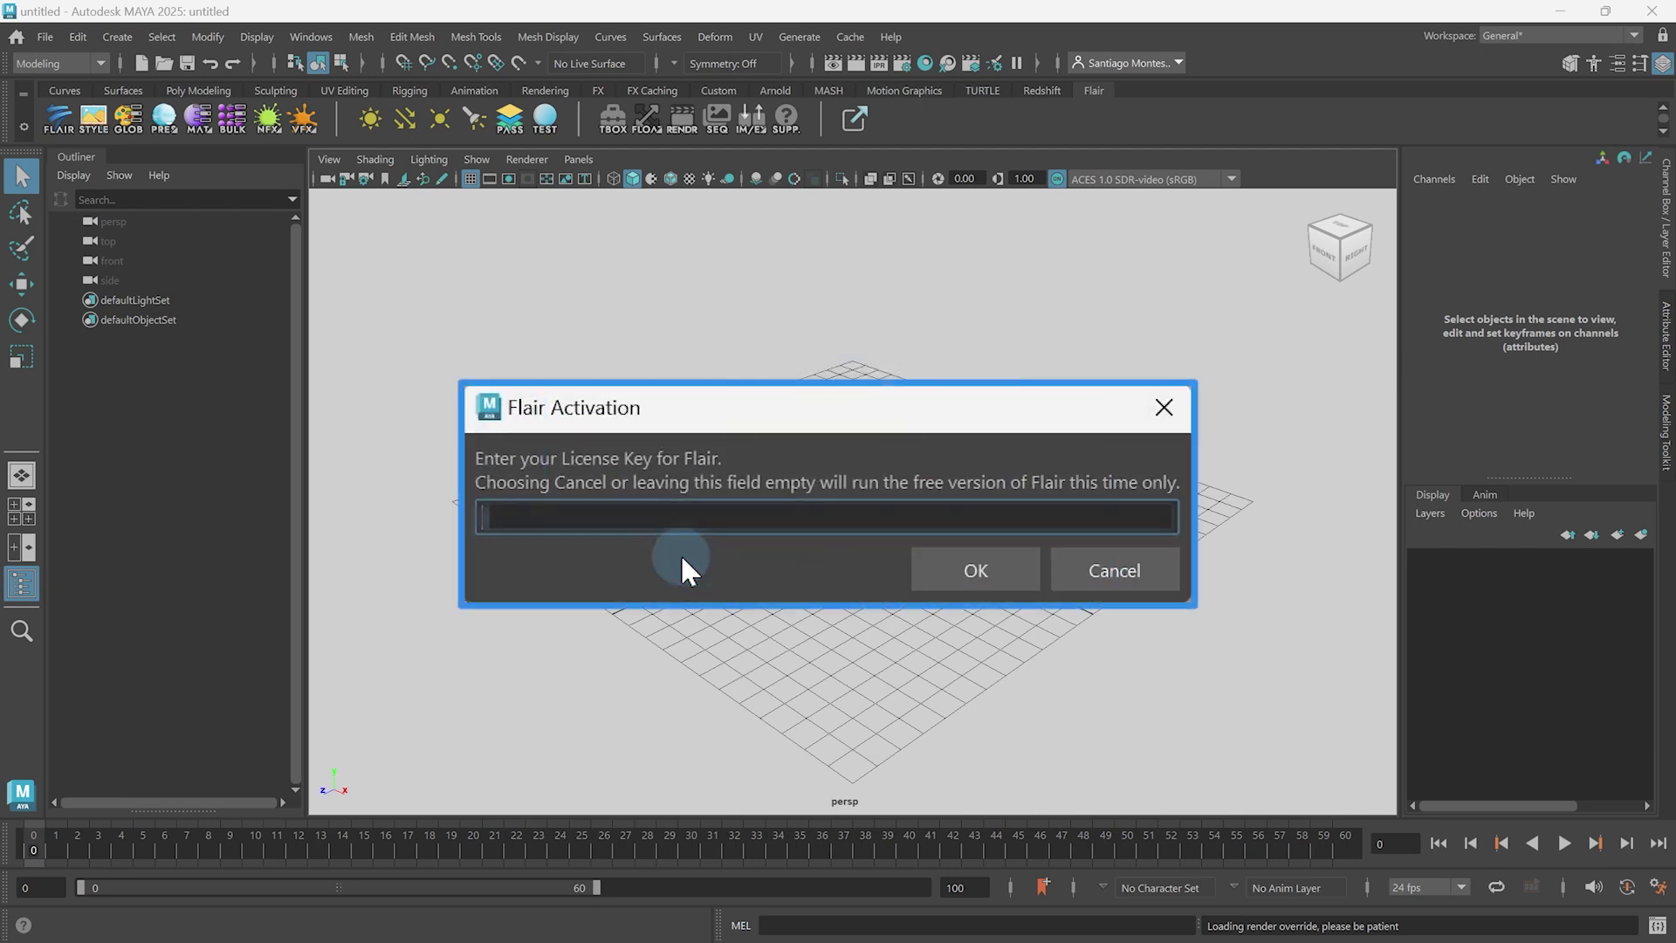
{"action": "key", "text": "ctrl+v"}
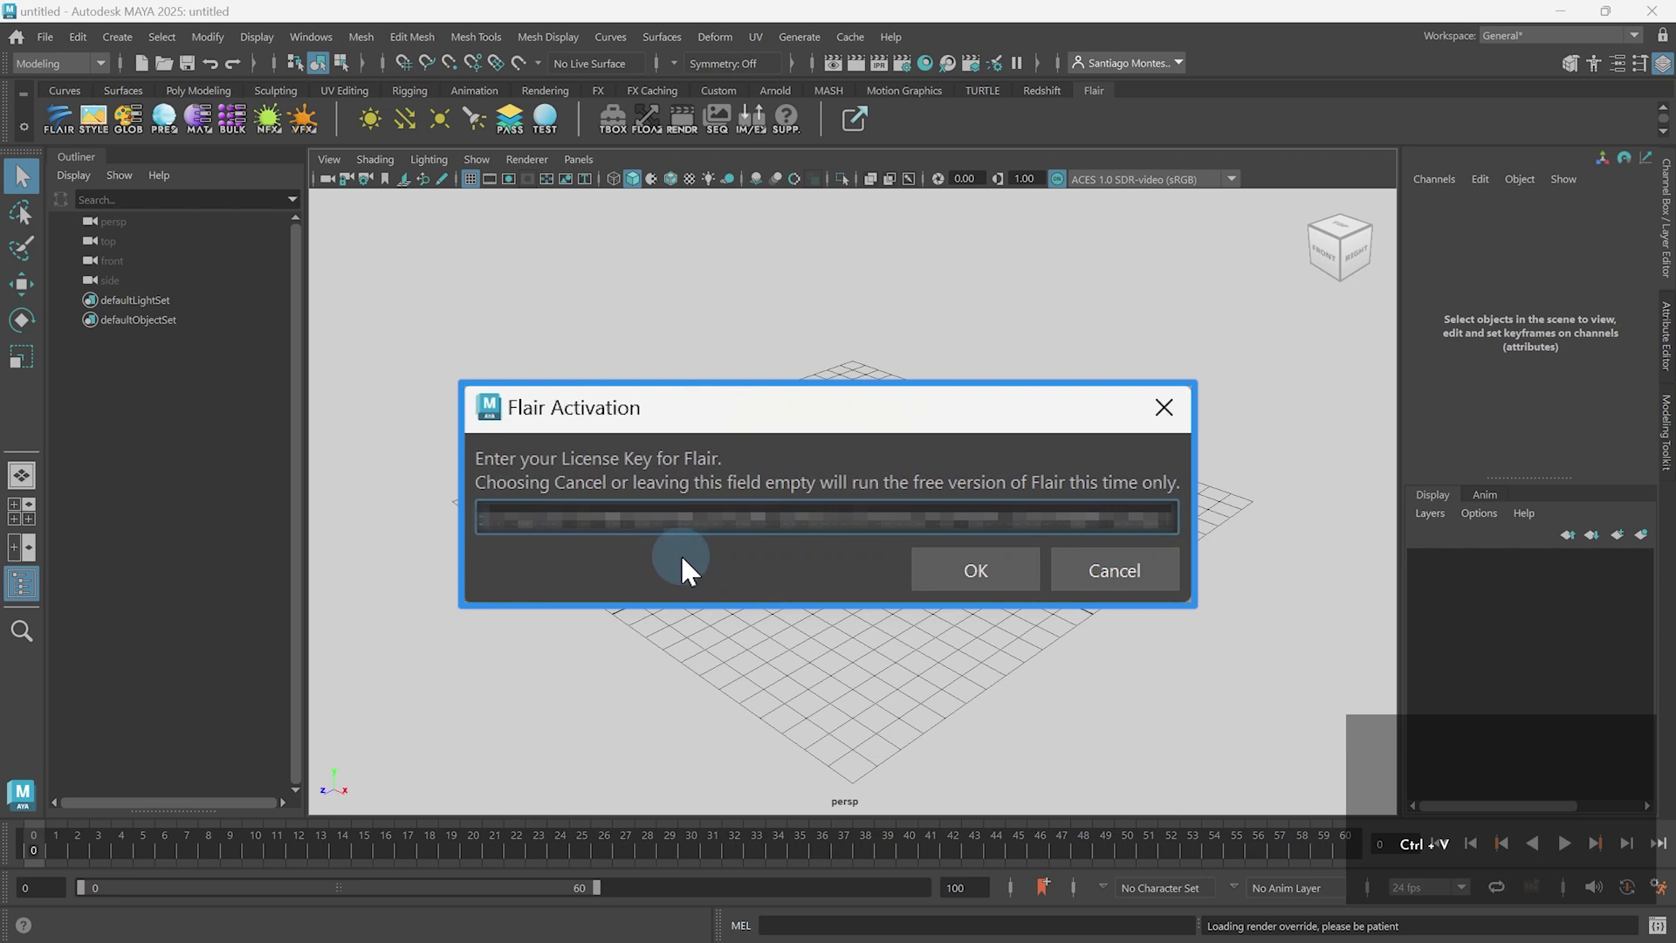
{"action": "left_click", "coordinate": [931, 559]}
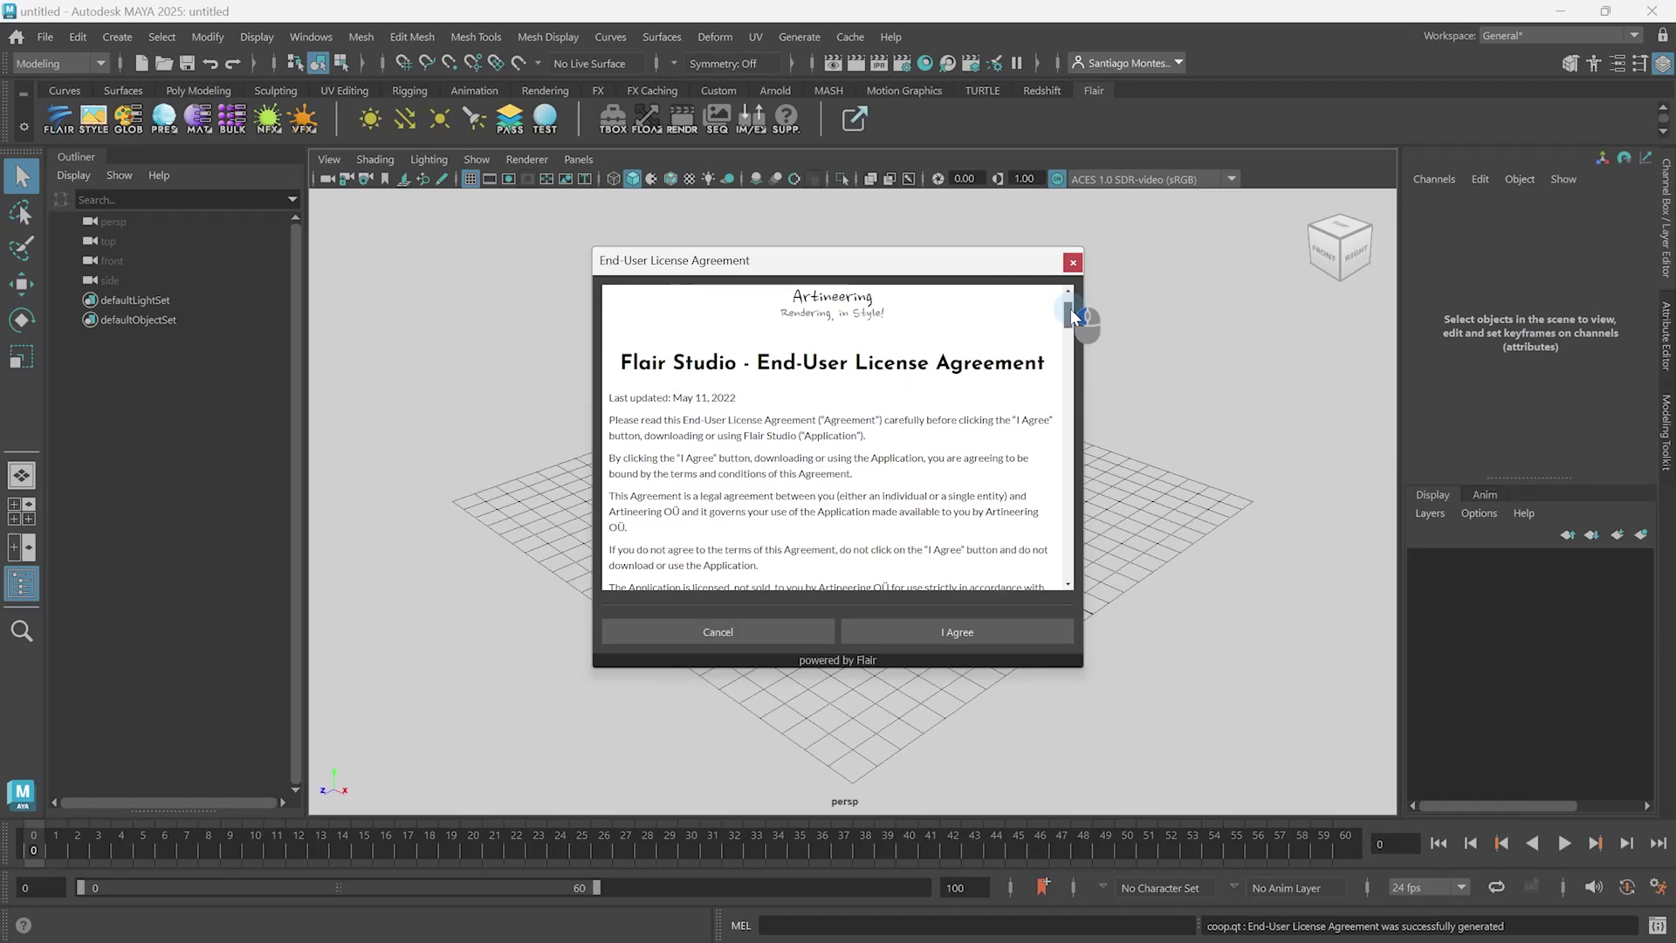
Step: Scroll through the Flair End-User License Agreement and choose I Agree
{"action": "left_click_drag", "start_coordinate": [1074, 300], "coordinate": [1070, 576]}
{"action": "left_click", "coordinate": [1009, 632]}
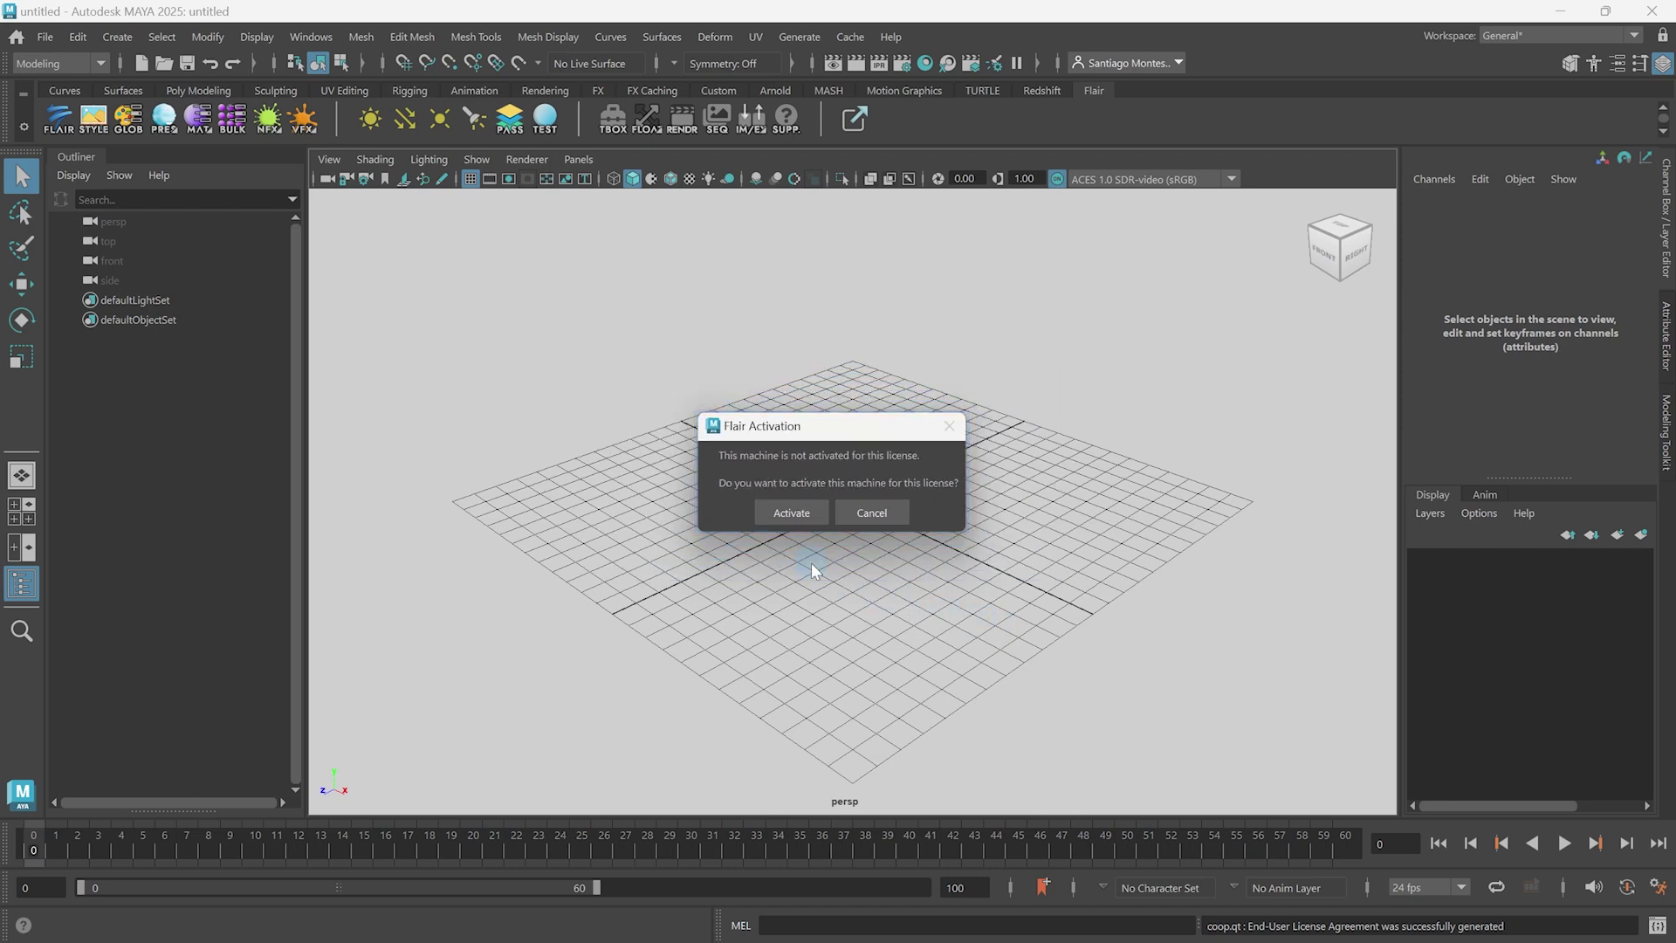
Step: Activate Flair on this machine and frame pSphere1 to show the watercolor-styled test sphere
{"action": "left_click", "coordinate": [791, 513]}
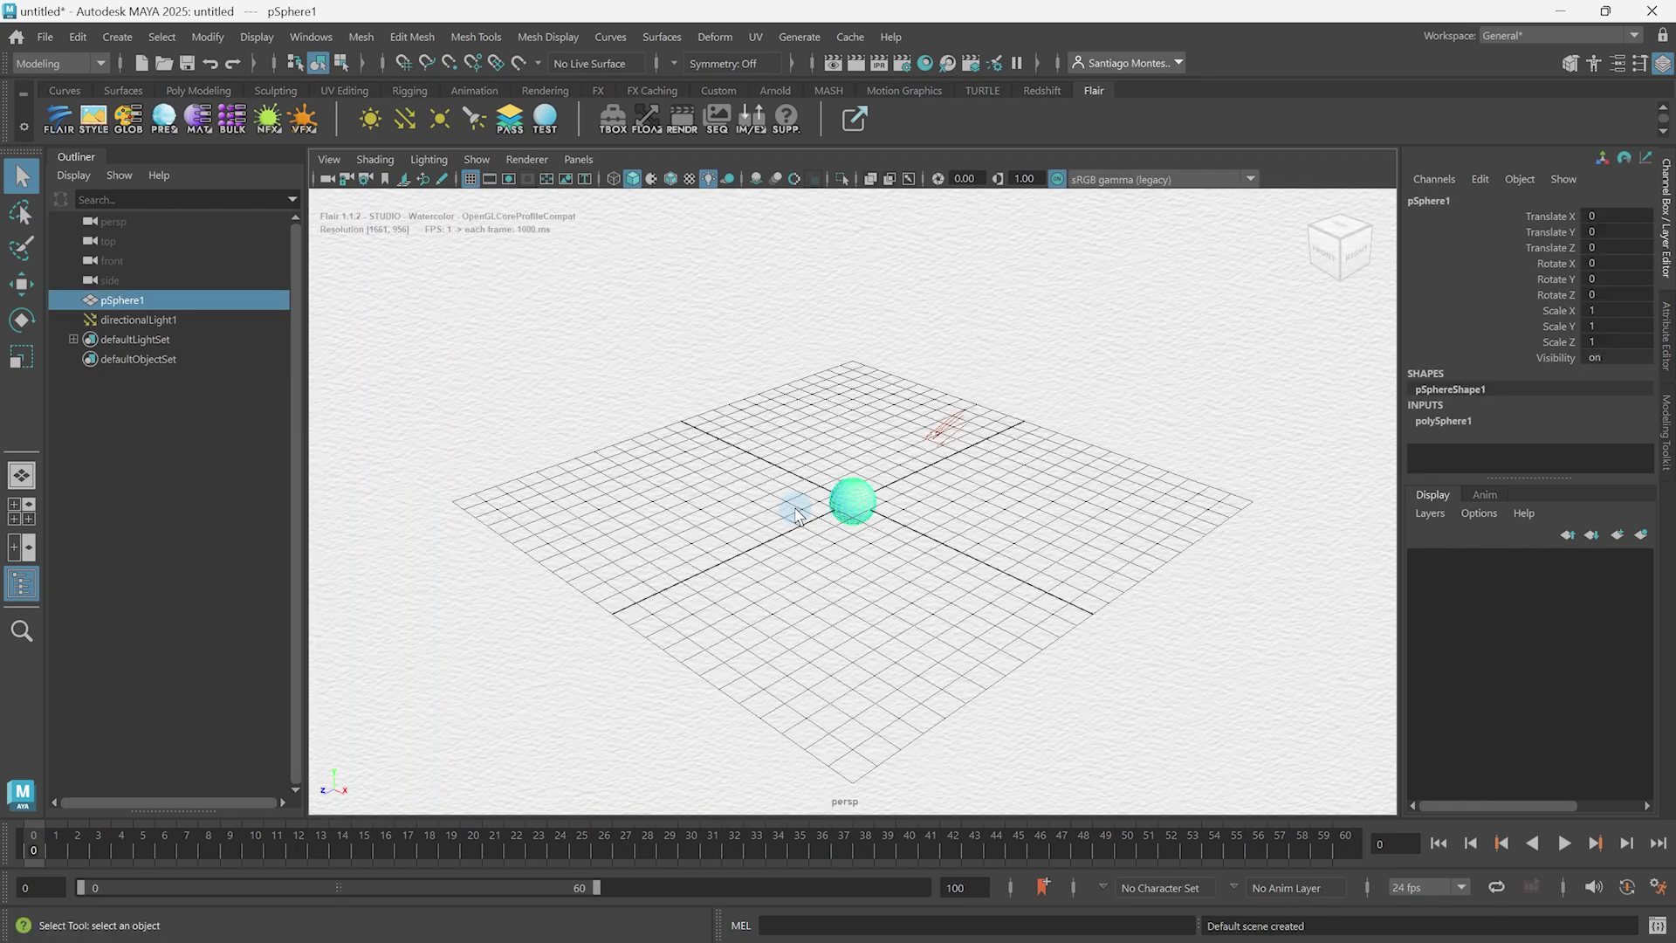
{"action": "key", "text": "f"}
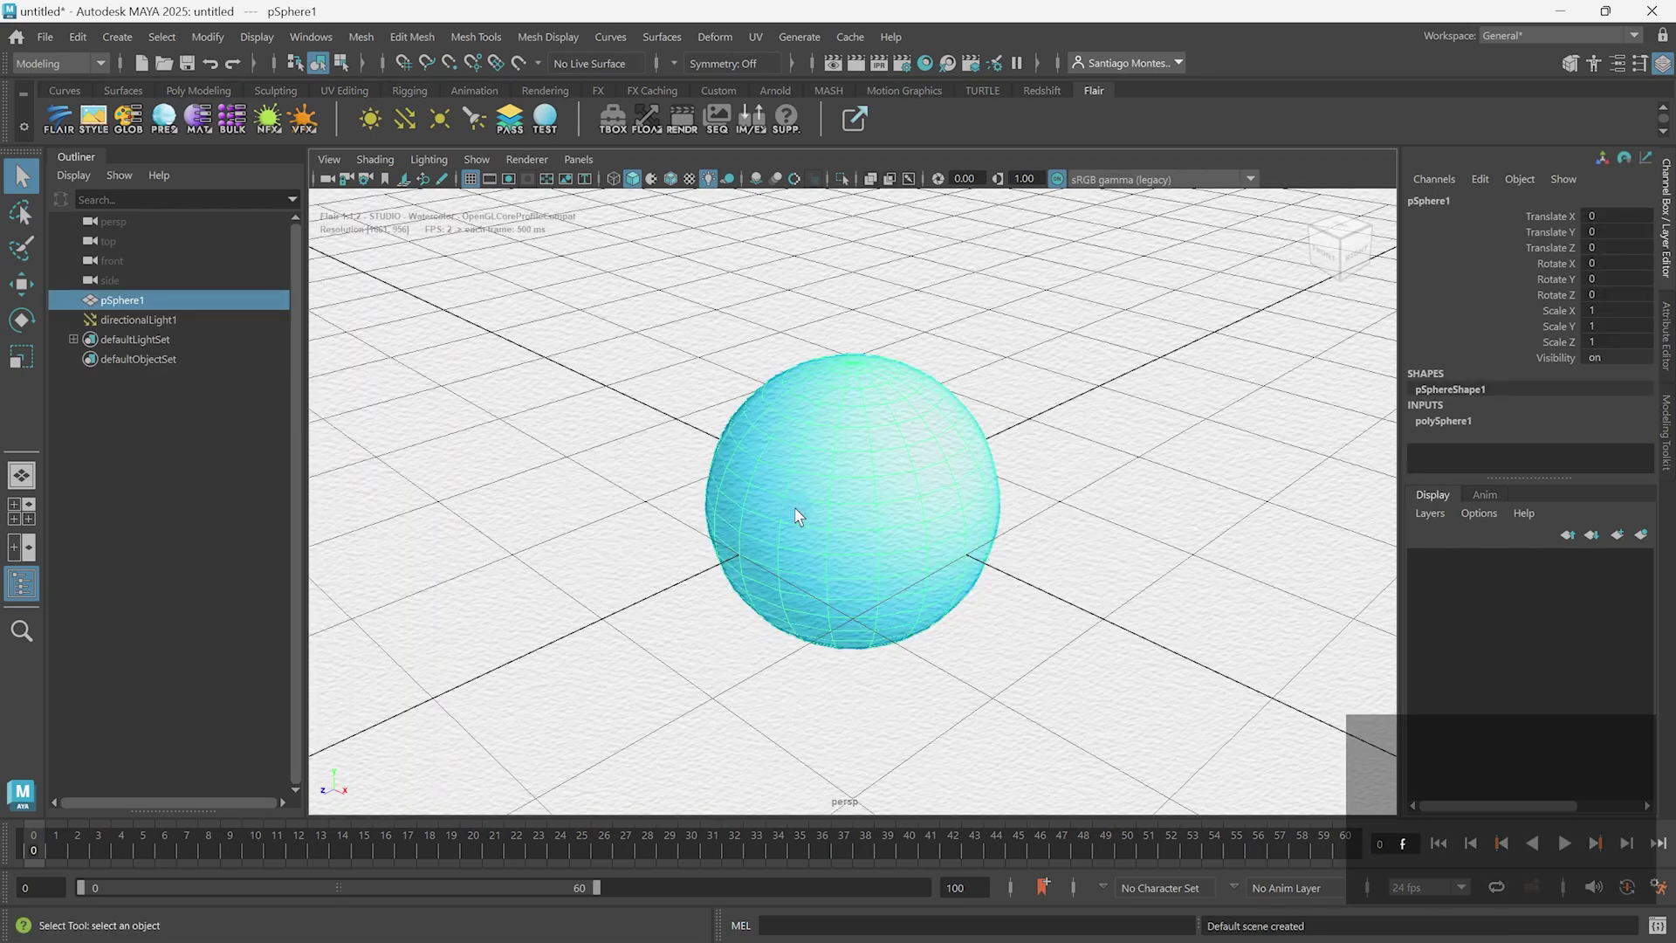